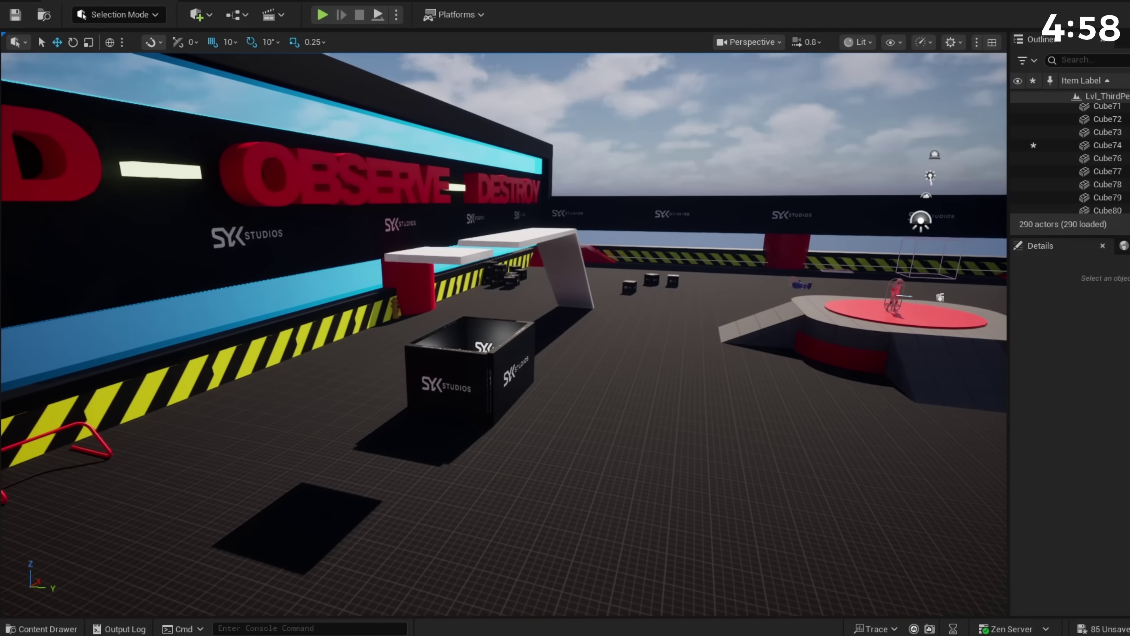
Add a basic Cube shape to the level beside the black SYX Studios crate.
right_click_drag(470, 270, 446, 270)
right_click_drag(467, 320, 494, 325)
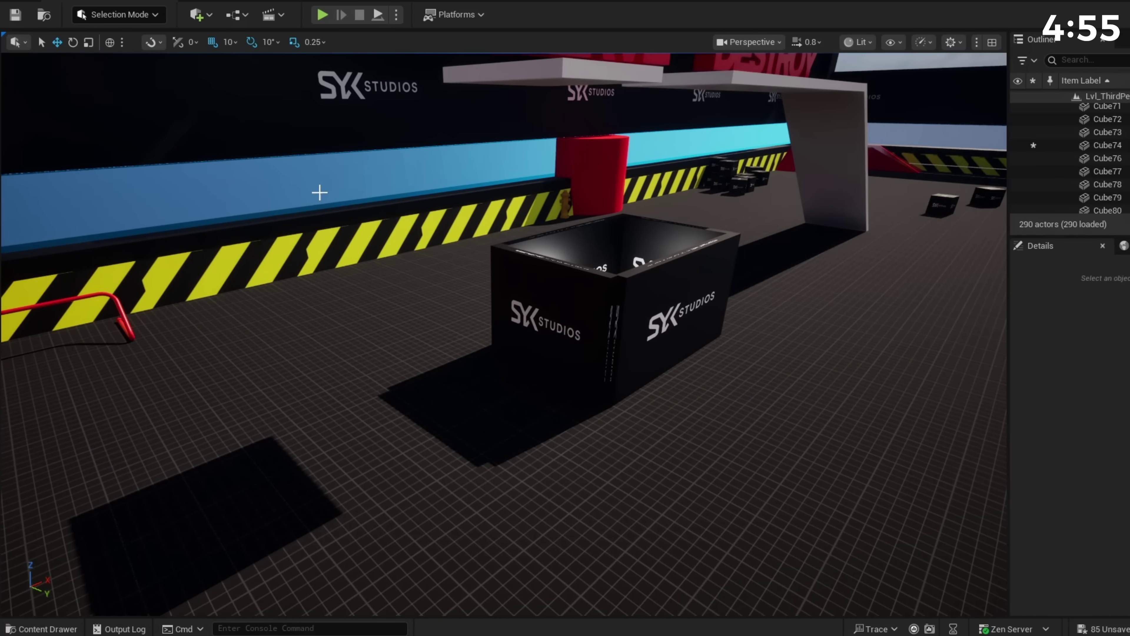
left_click(199, 16)
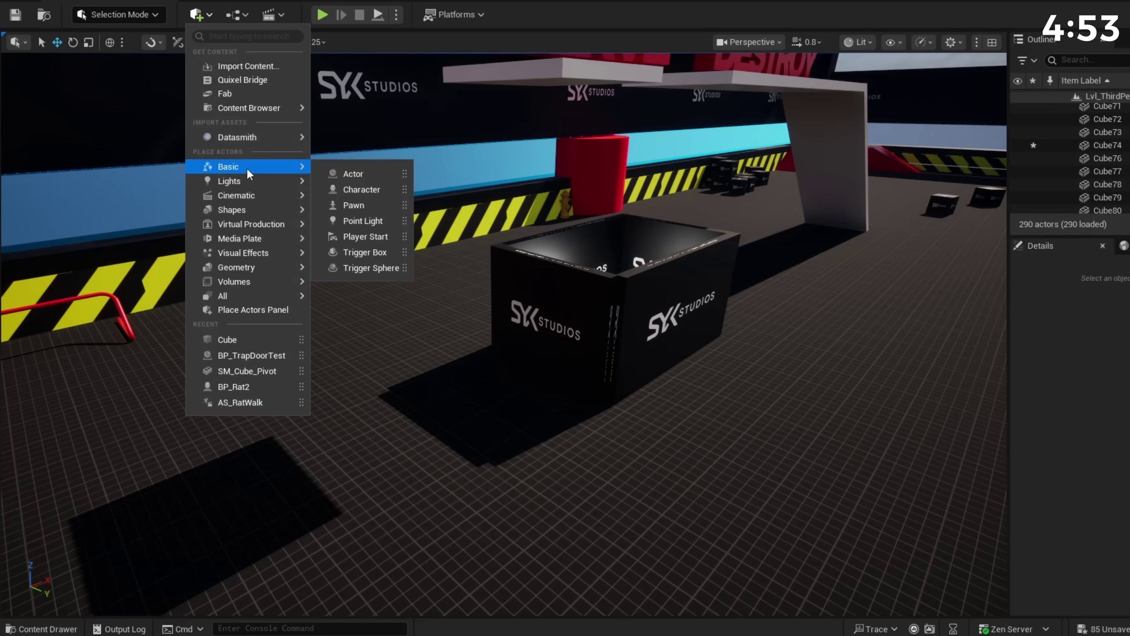
mouse_move(257, 217)
left_click(352, 217)
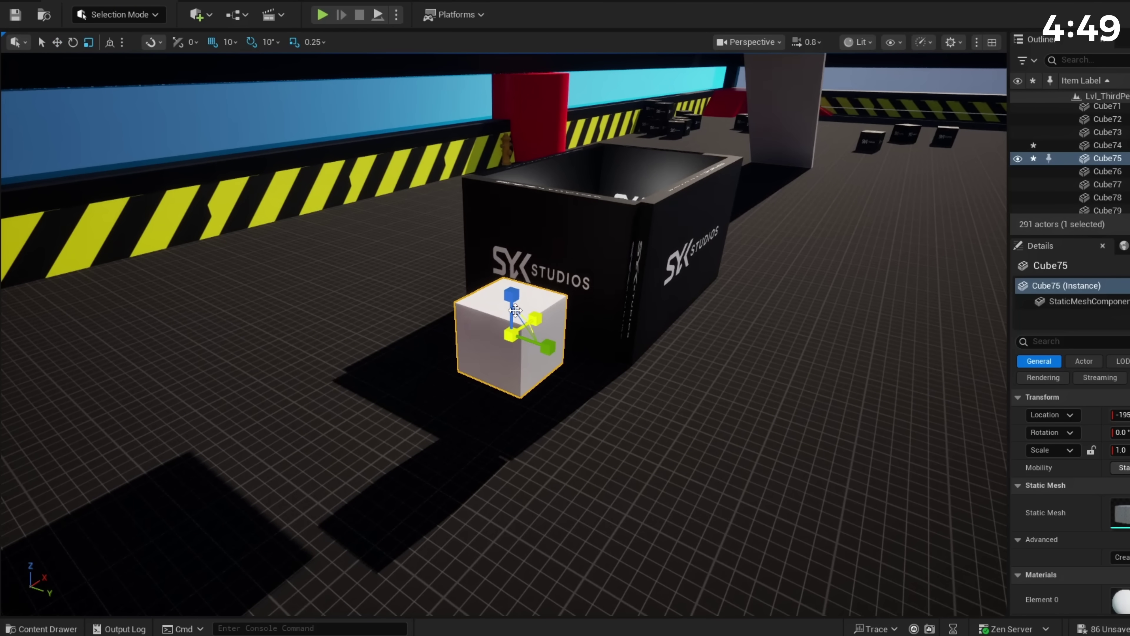
Scale the new cube down along Z to about 25 units high so it becomes a flat slab.
left_click_drag(514, 310, 515, 322)
key("w")
right_click_drag(515, 322, 518, 311)
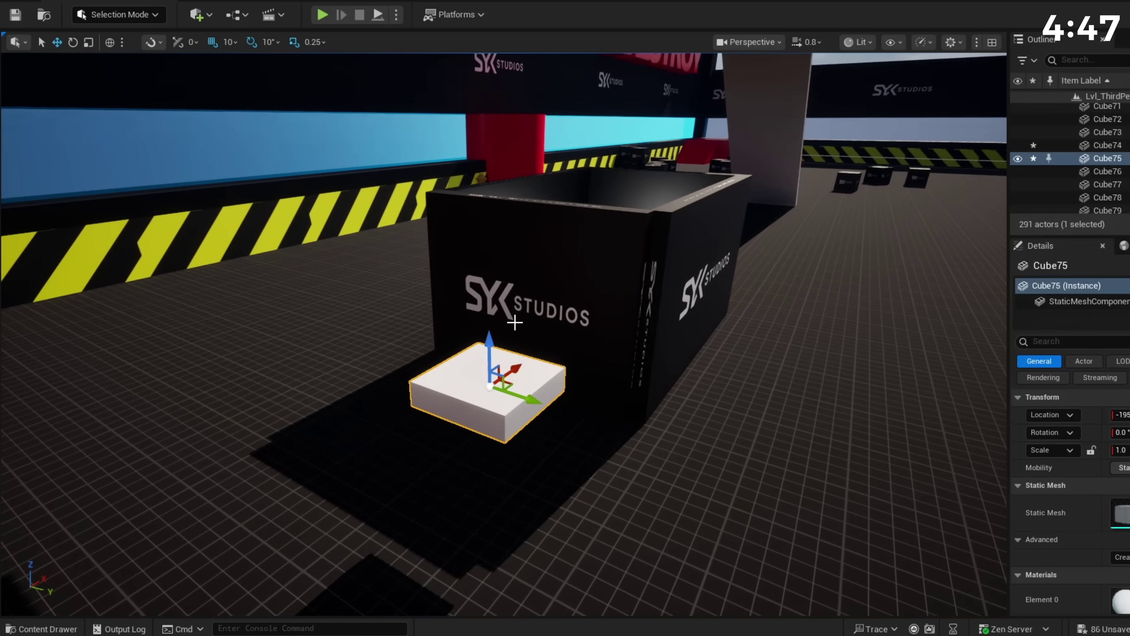
Switch to Modeling mode and convert the flattened cube to a Static Mesh with its materials and collision transferred.
left_click(121, 16)
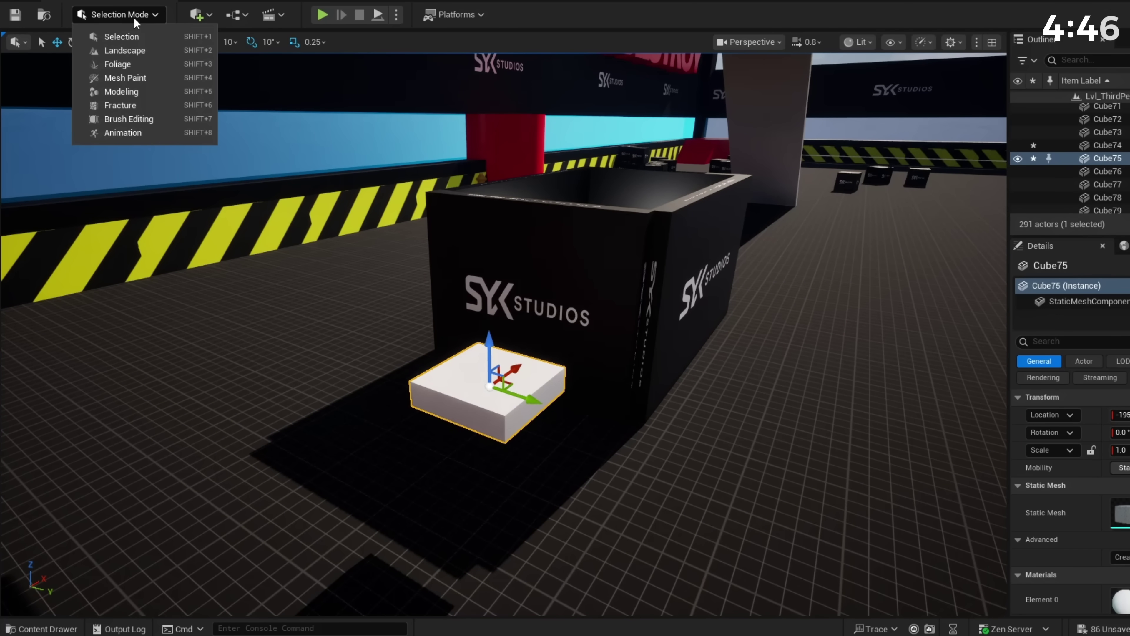
left_click(121, 91)
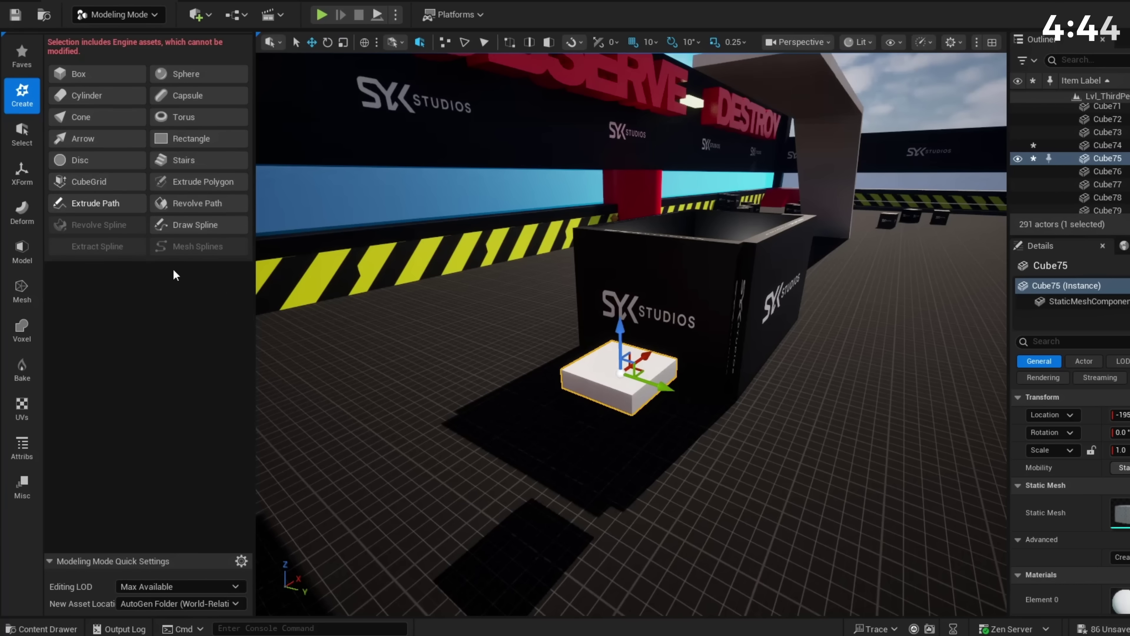
left_click(30, 172)
left_click(193, 135)
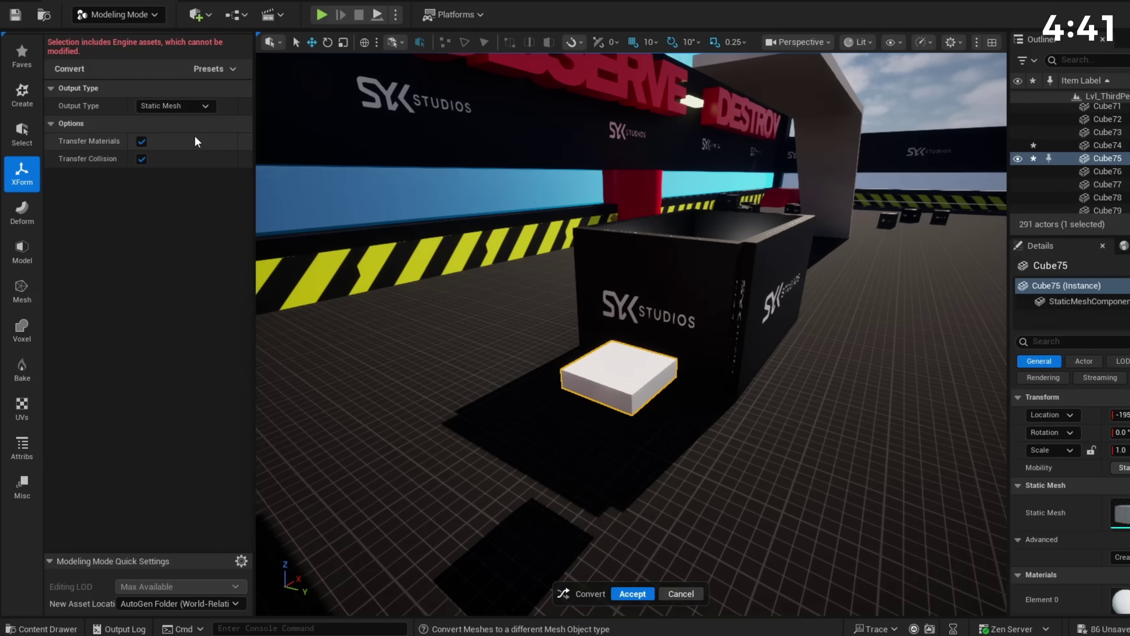
left_click(633, 593)
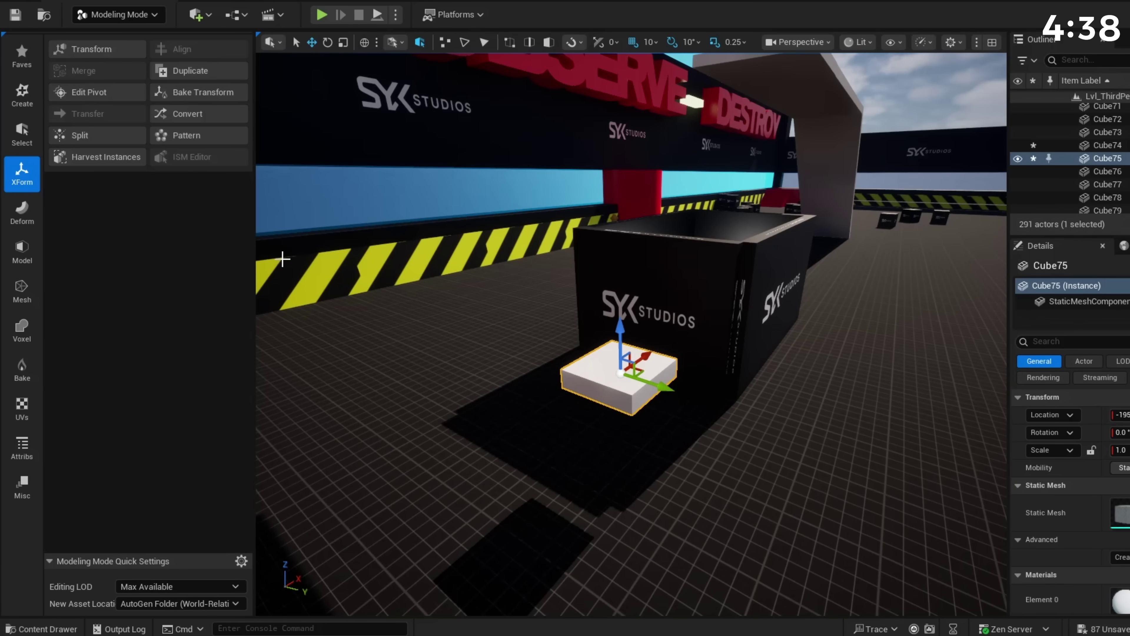
Move the slab's pivot along Y to its edge at -1850, accept it, and bake the slab's transform.
left_click(86, 92)
key("f")
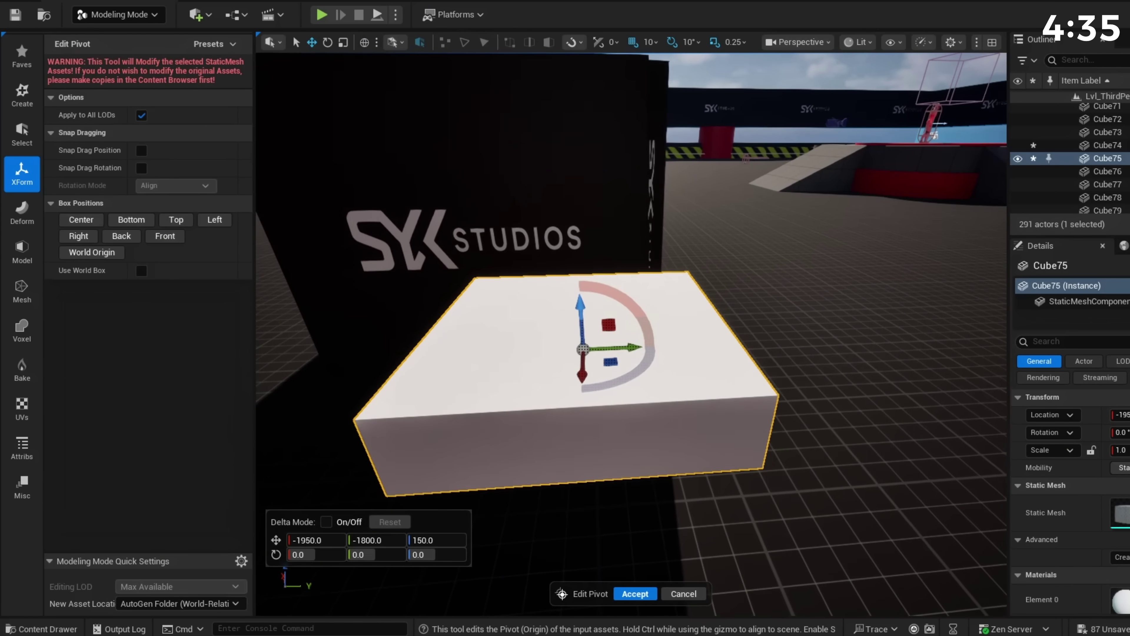
left_click_drag(636, 346, 487, 352)
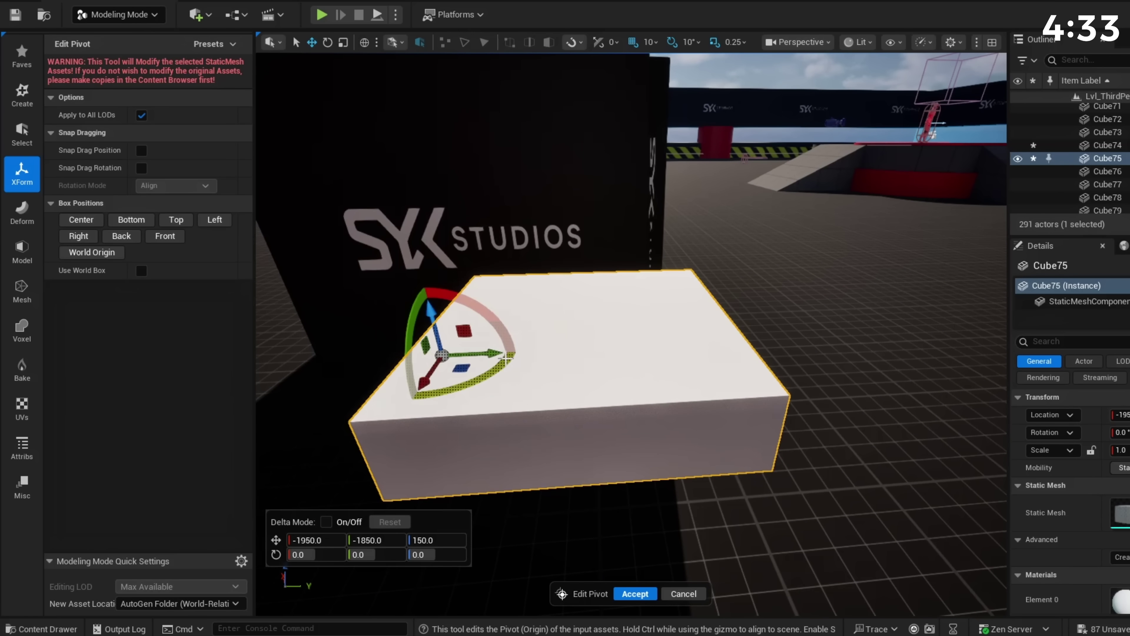
key("a")
right_click_drag(542, 449, 541, 450)
key("d")
left_click(634, 594)
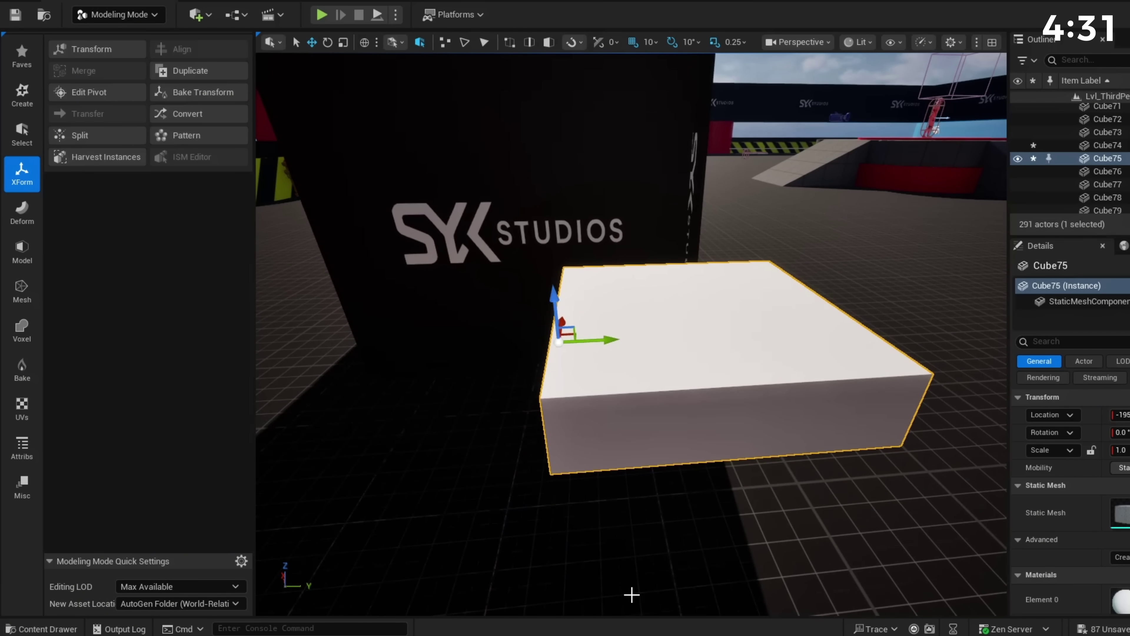
left_click(200, 93)
left_click(645, 594)
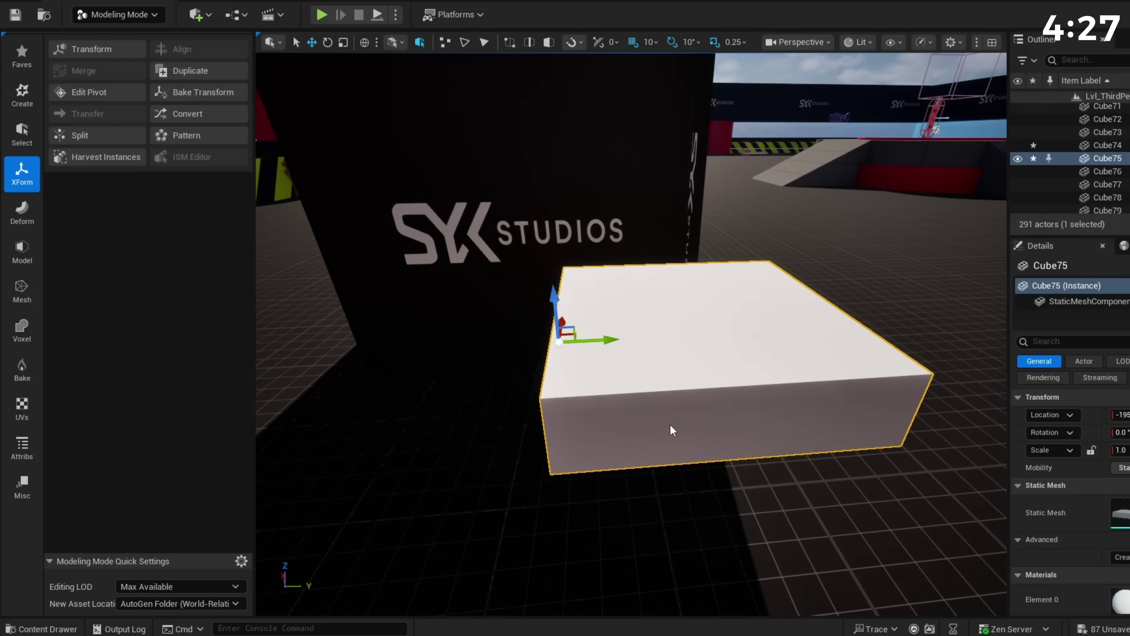
Move the slab clear of the crate to about X -2110, Y -1550.
scroll(671, 429, "down", 10)
left_click_drag(496, 327, 725, 401)
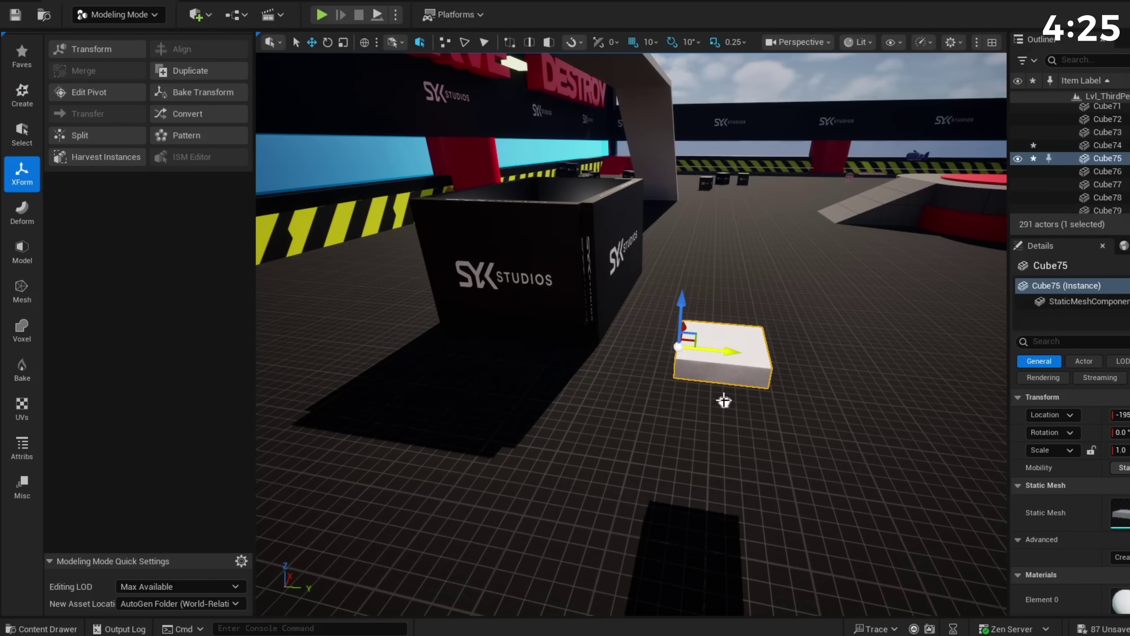
left_click_drag(685, 327, 677, 403)
key("d")
right_click_drag(677, 403, 616, 403)
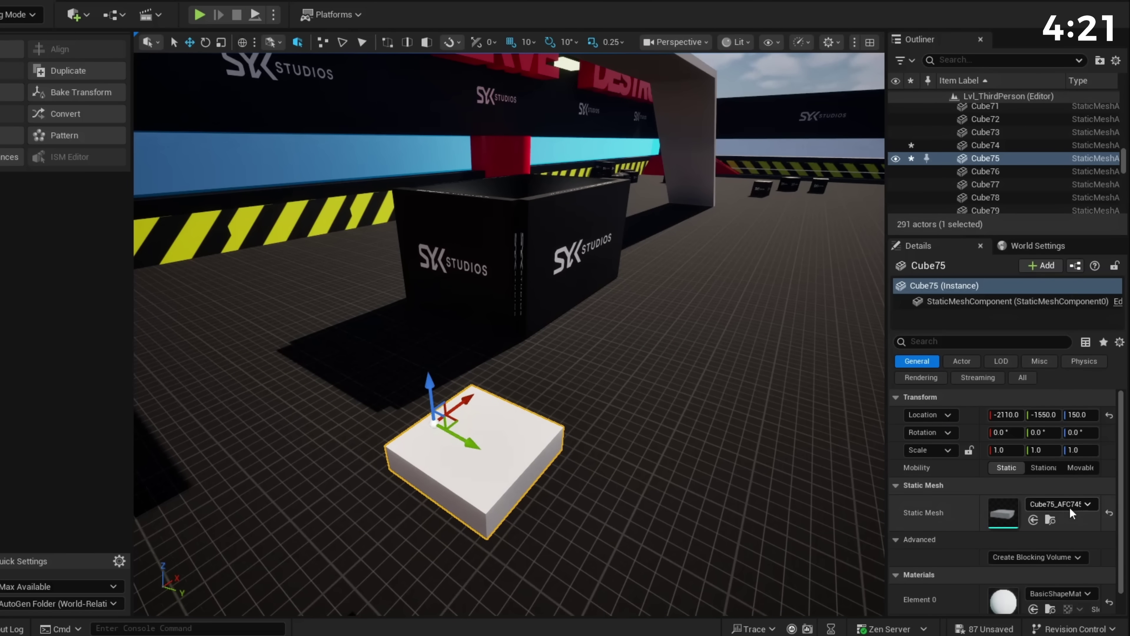
Locate the slab's static mesh asset in the content browser and rename it SM_Trapdoor.
left_click(1112, 504)
left_click(1066, 506)
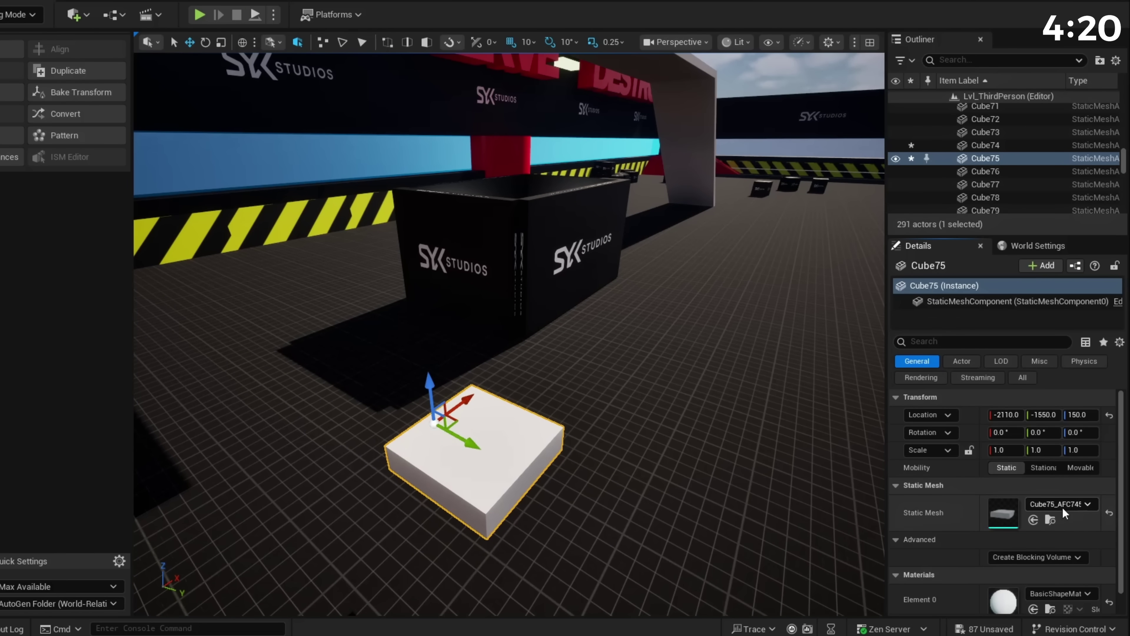
left_click(1051, 520)
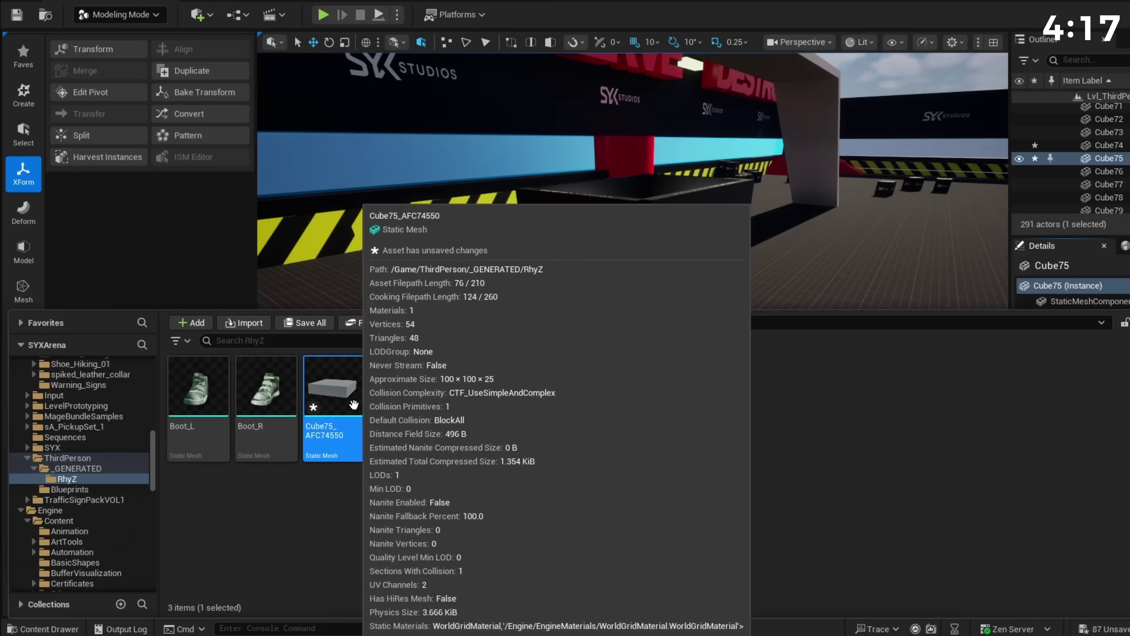
right_click(225, 401)
left_click(423, 320)
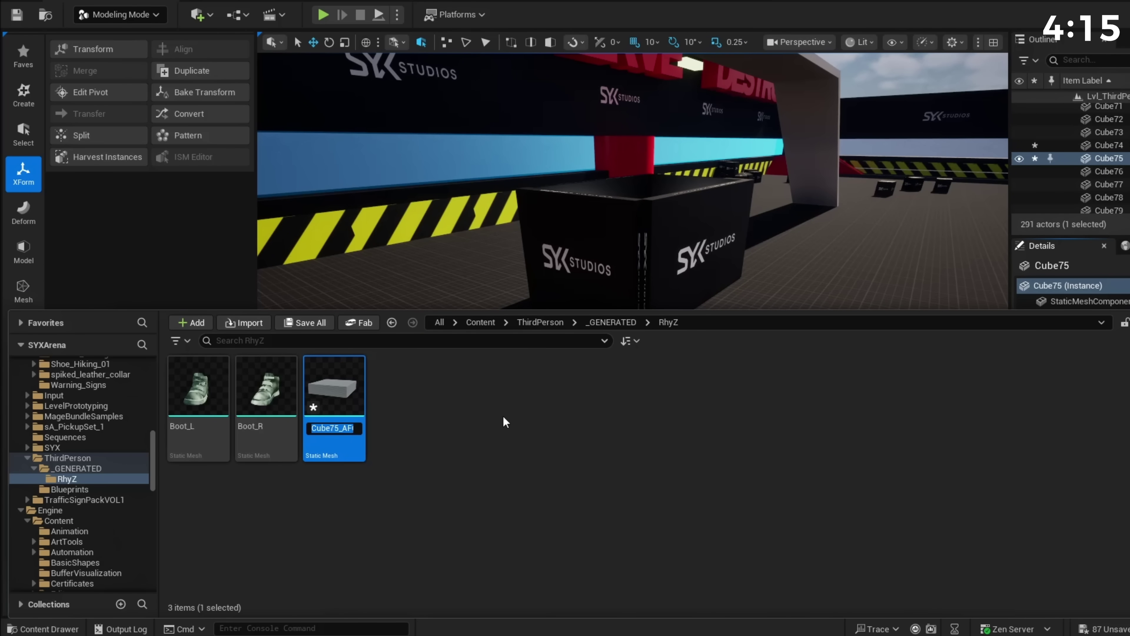
type("SM_Trapdoor")
key("Return")
Move the SM_Trapdoor asset into the Content/Actors/Trapdoor folder and open that folder.
scroll(128, 451, "up", 3)
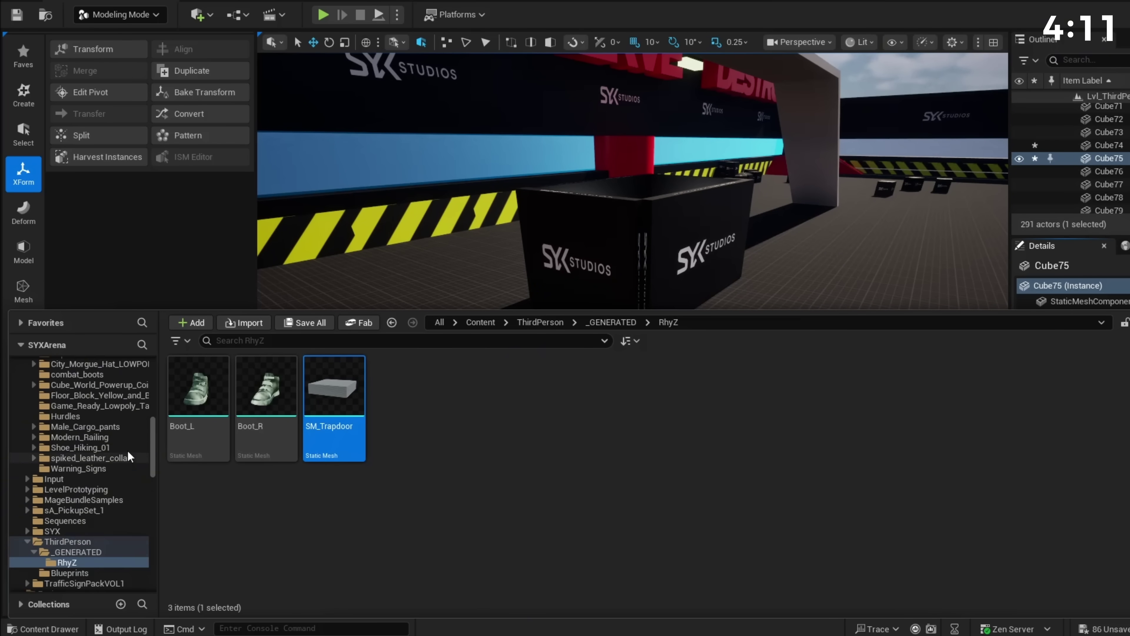
scroll(125, 440, "up", 10)
left_click_drag(334, 388, 94, 447)
left_click(153, 473)
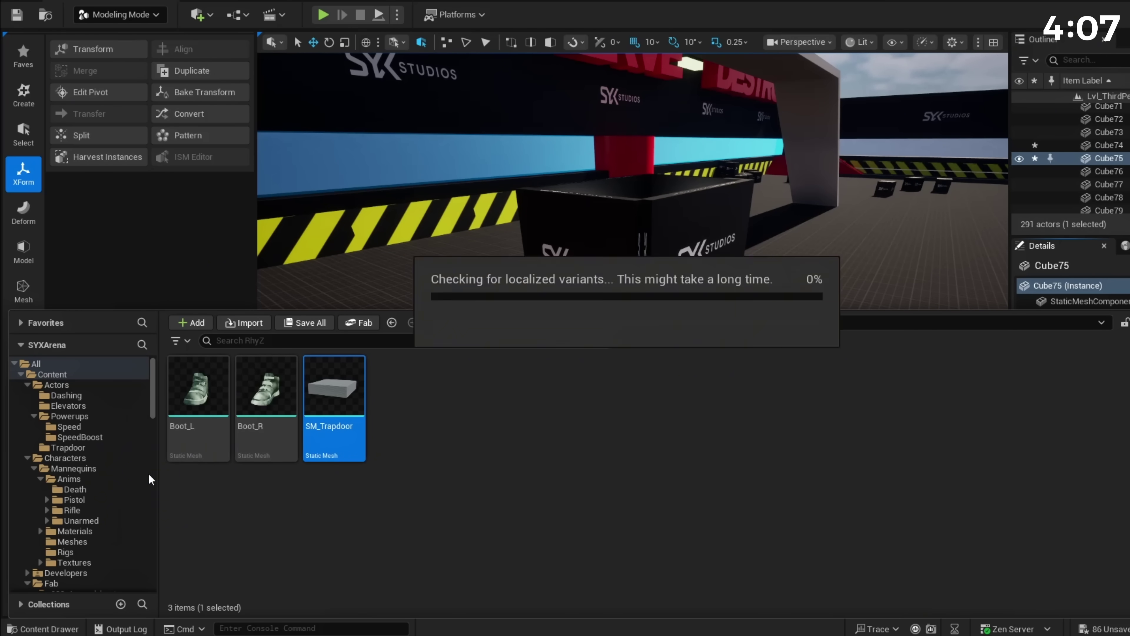
left_click(91, 448)
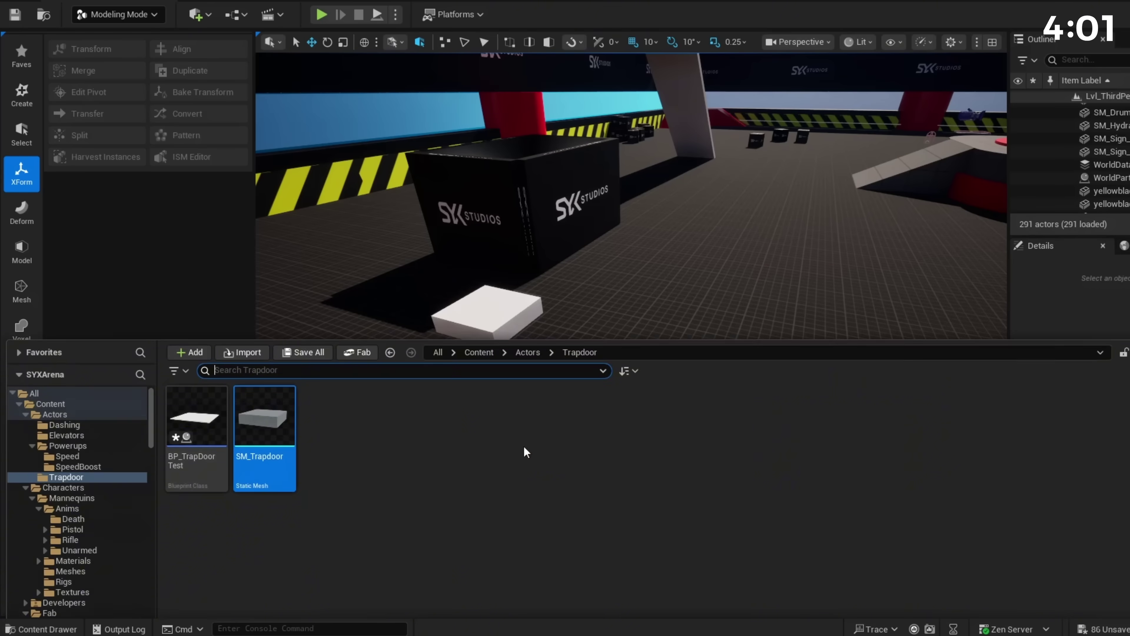
Place SM_Trapdoor on the floor near the slab and delete the original Cube75 slab from the level.
left_click_drag(265, 415, 617, 354)
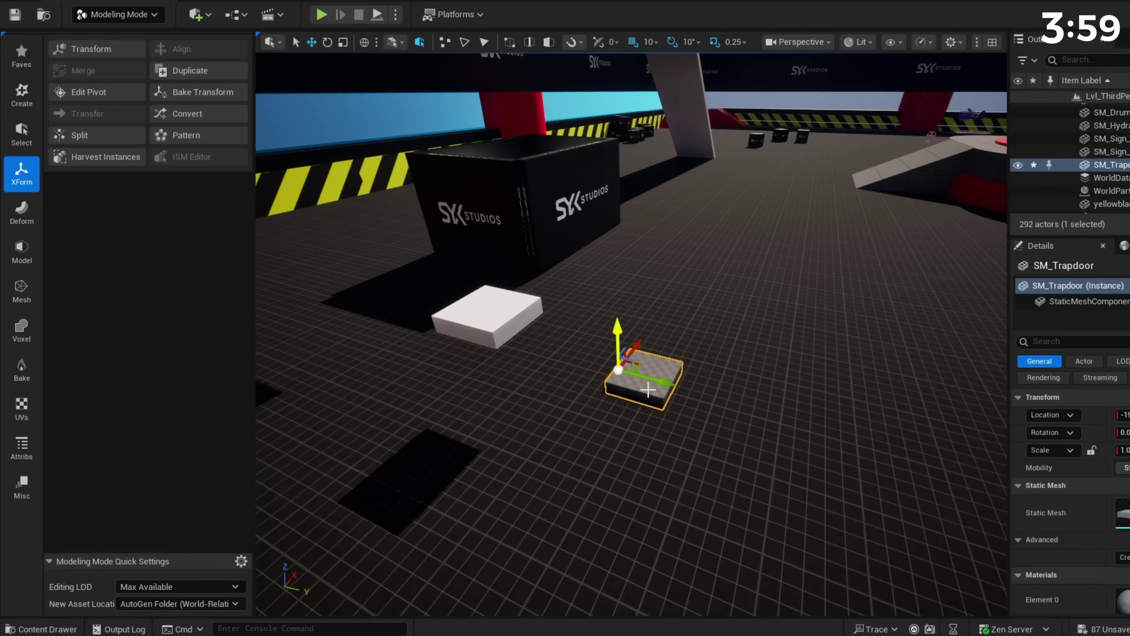
right_click_drag(636, 387, 644, 394)
key("w")
key("Delete")
left_click(453, 318)
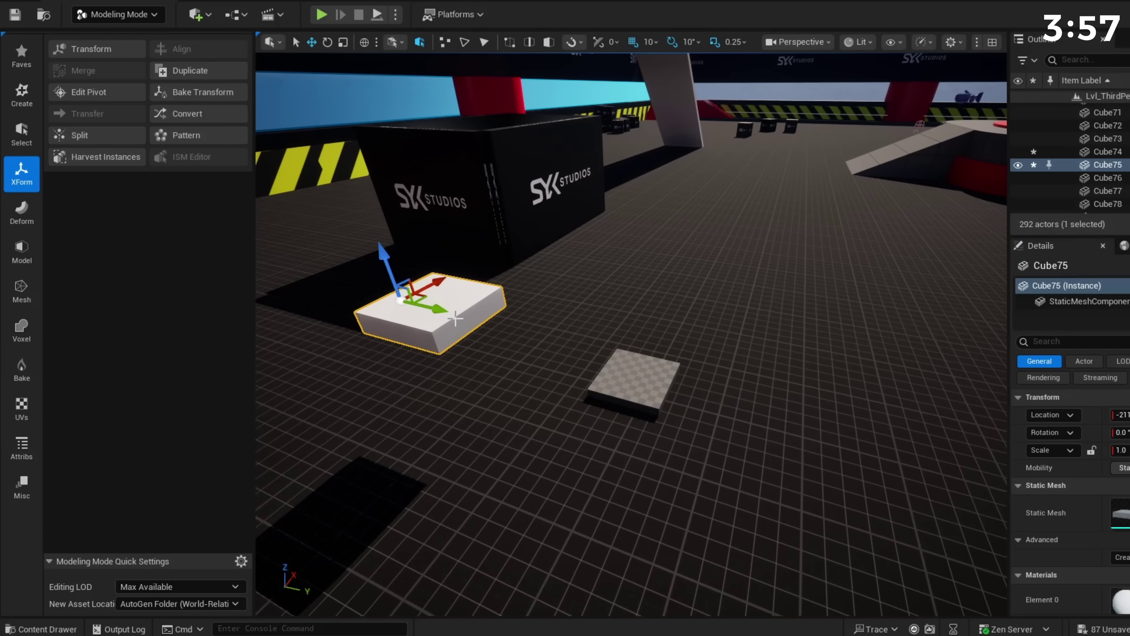
key("Delete")
Assign BasicShapeMaterial to the material slot Element 0 of the placed SM_Trapdoor.
left_click(597, 361)
right_click_drag(596, 360, 588, 367)
key("w")
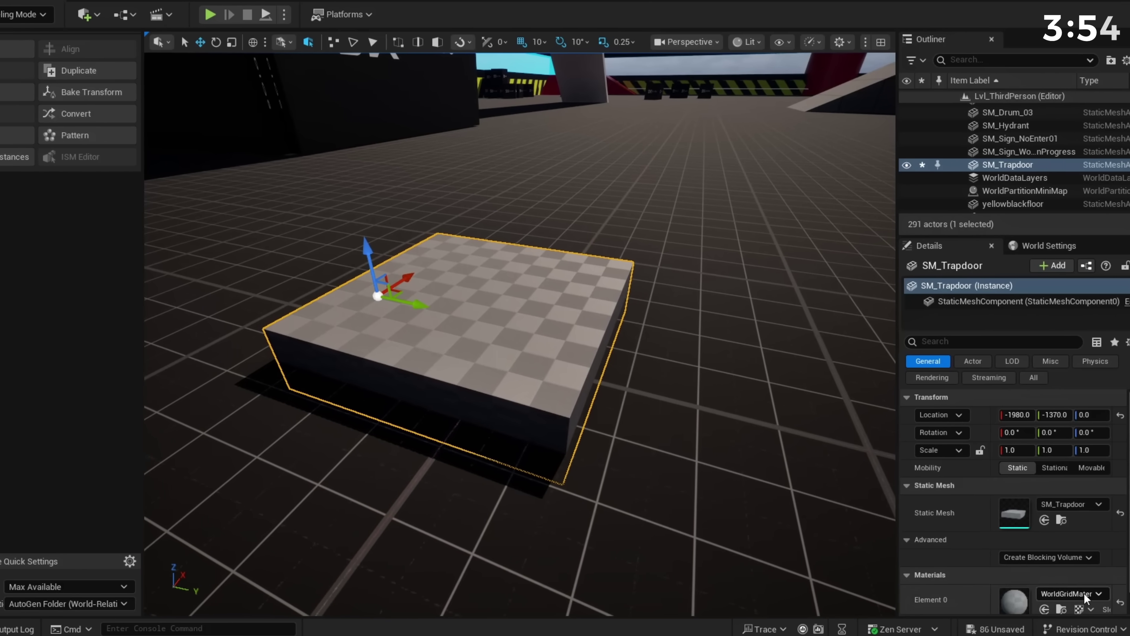
left_click(1085, 593)
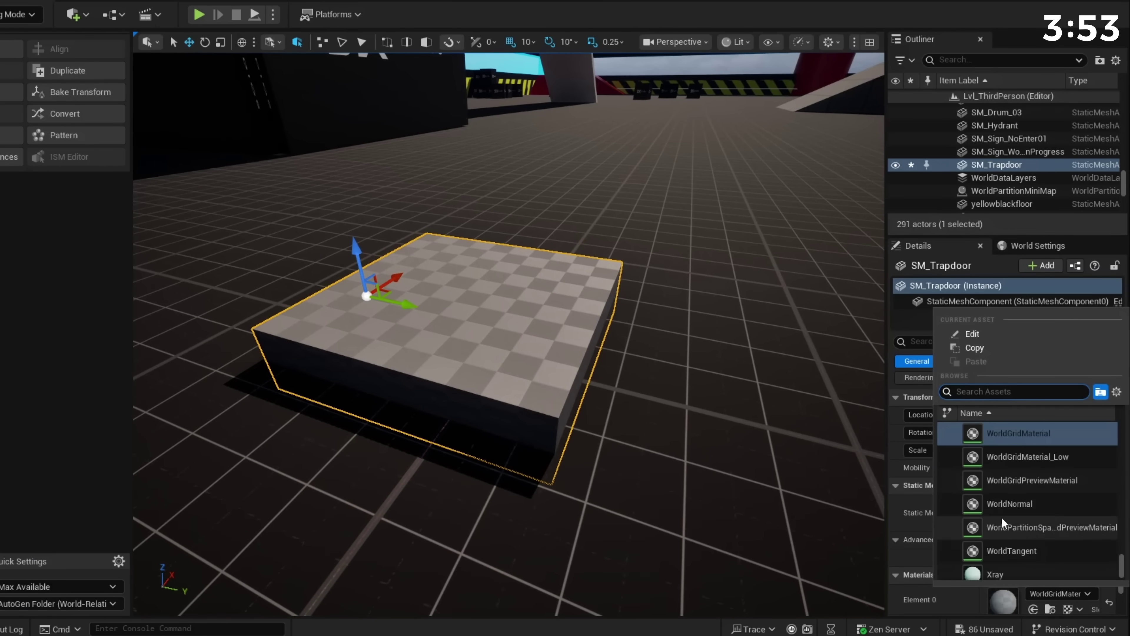
type("shape")
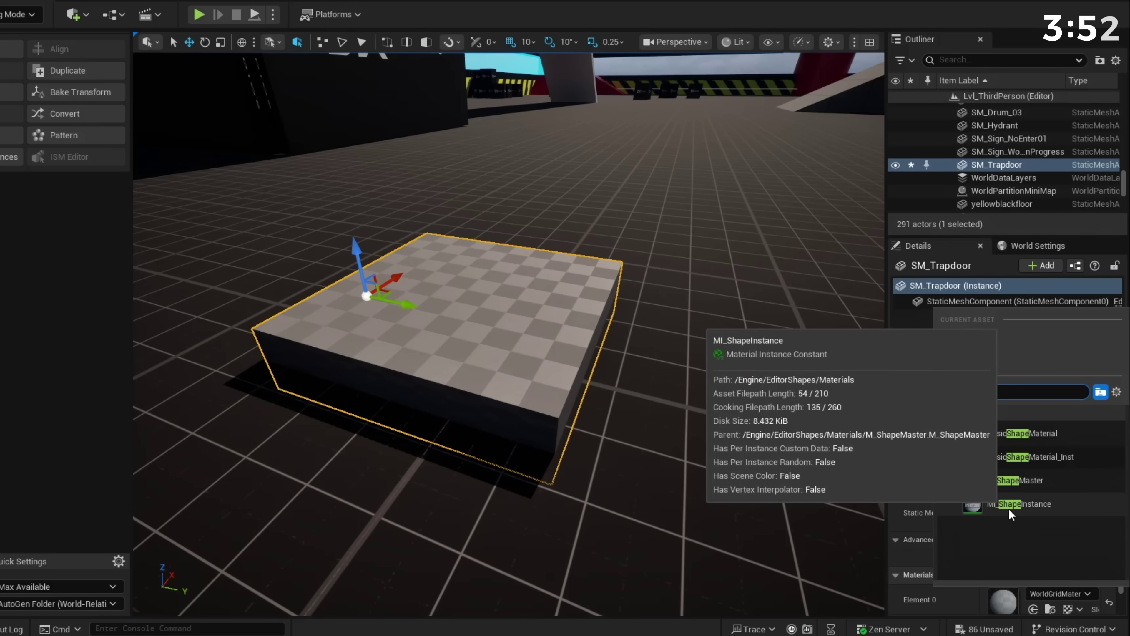
left_click(1058, 433)
Raise SM_Trapdoor above the floor and shift it slightly along Y toward the crate.
key("s")
right_click_drag(623, 356, 596, 350)
right_click_drag(681, 423, 661, 391)
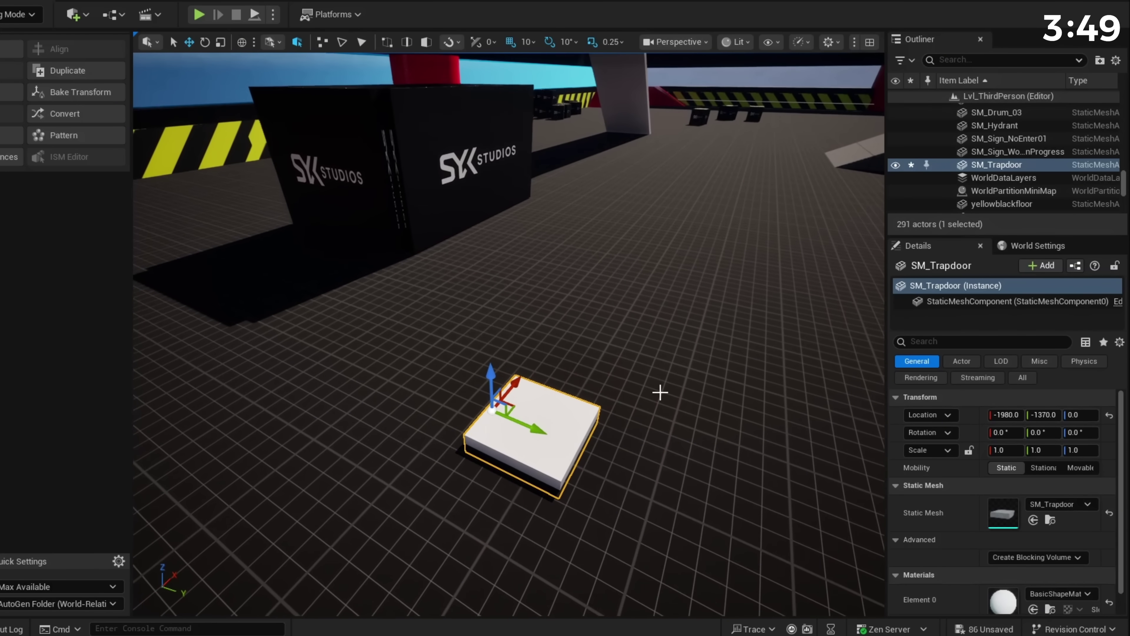
left_click_drag(493, 377, 490, 331)
right_click_drag(491, 331, 485, 263)
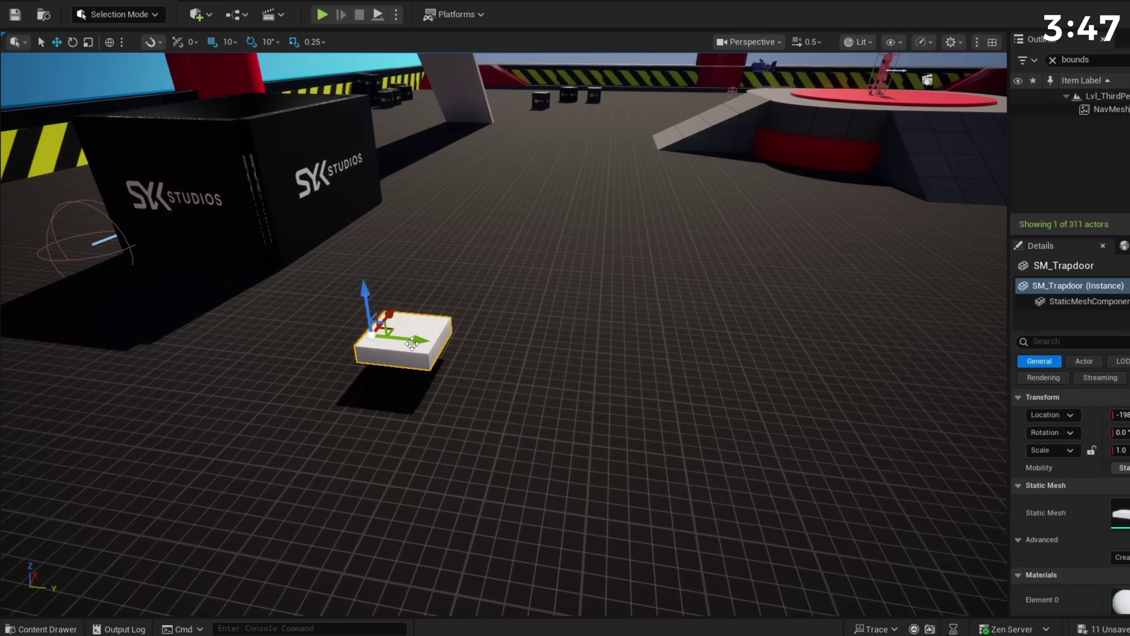
left_click_drag(415, 344, 364, 327)
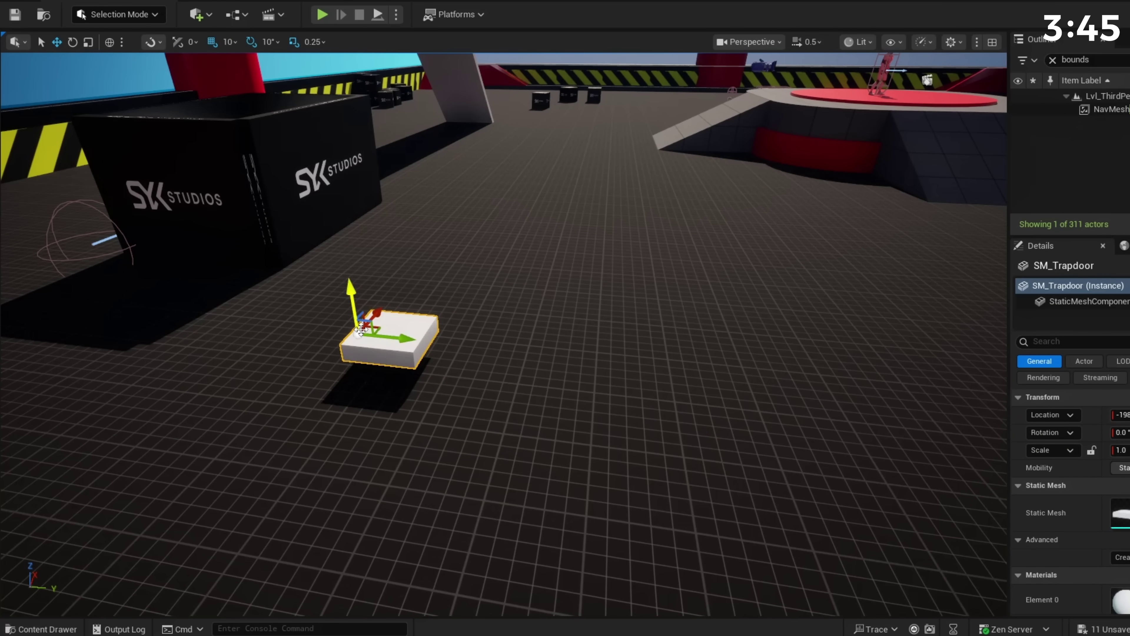
Create an Actor Blueprint class named BP_Trapdoor in the Trapdoor folder and open it for editing.
key("ctrl+space")
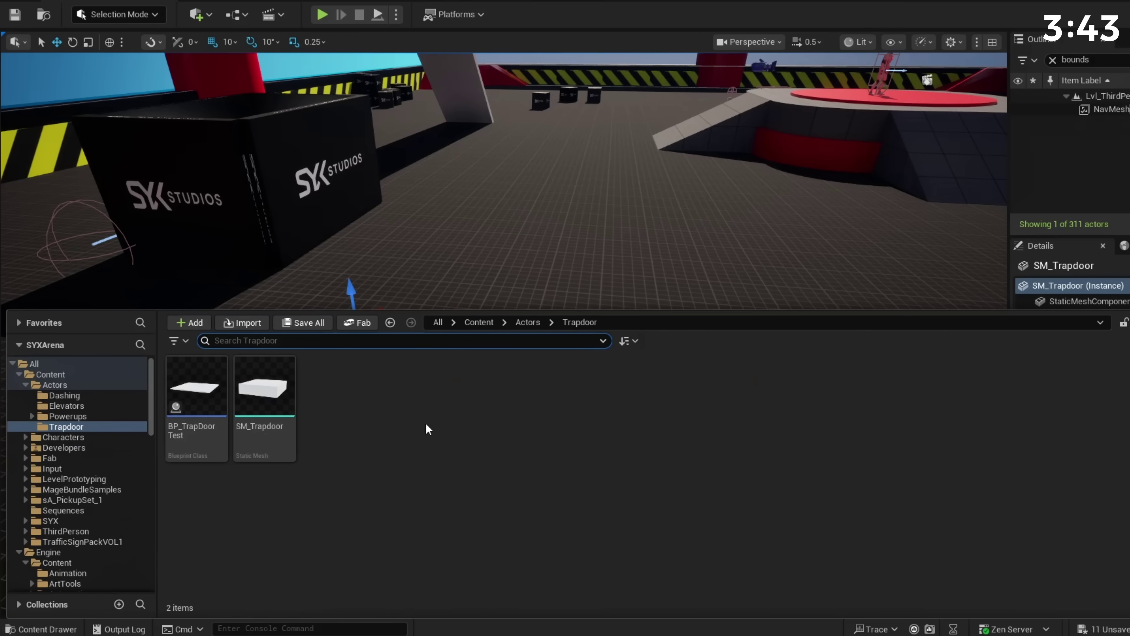
right_click(417, 406)
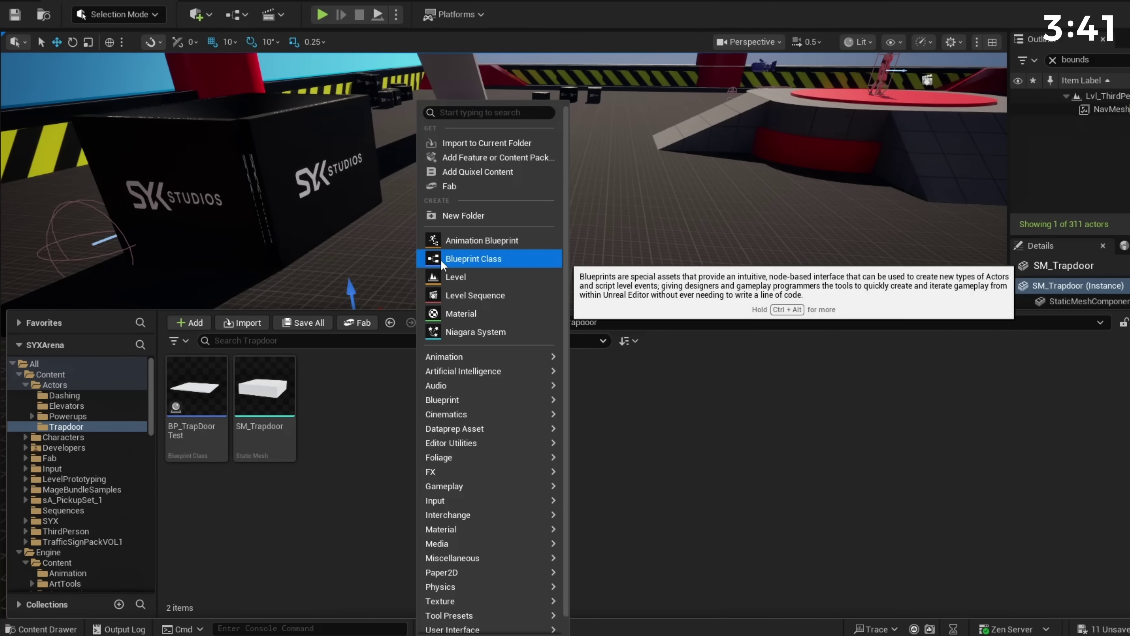
left_click(462, 258)
left_click(456, 214)
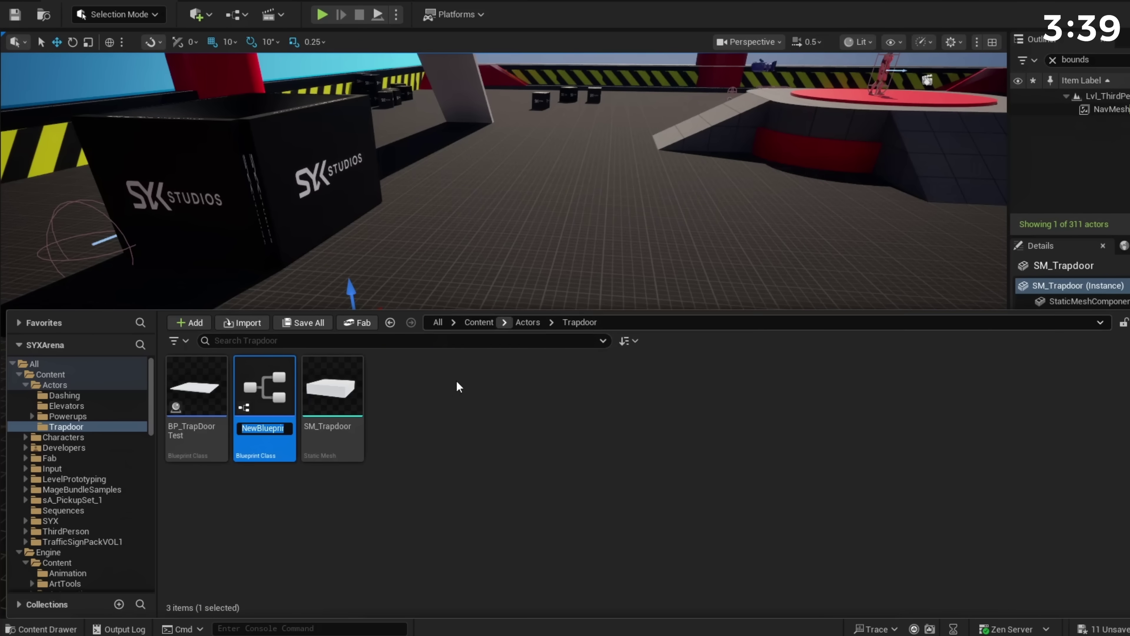
type("BP_Trapdoor")
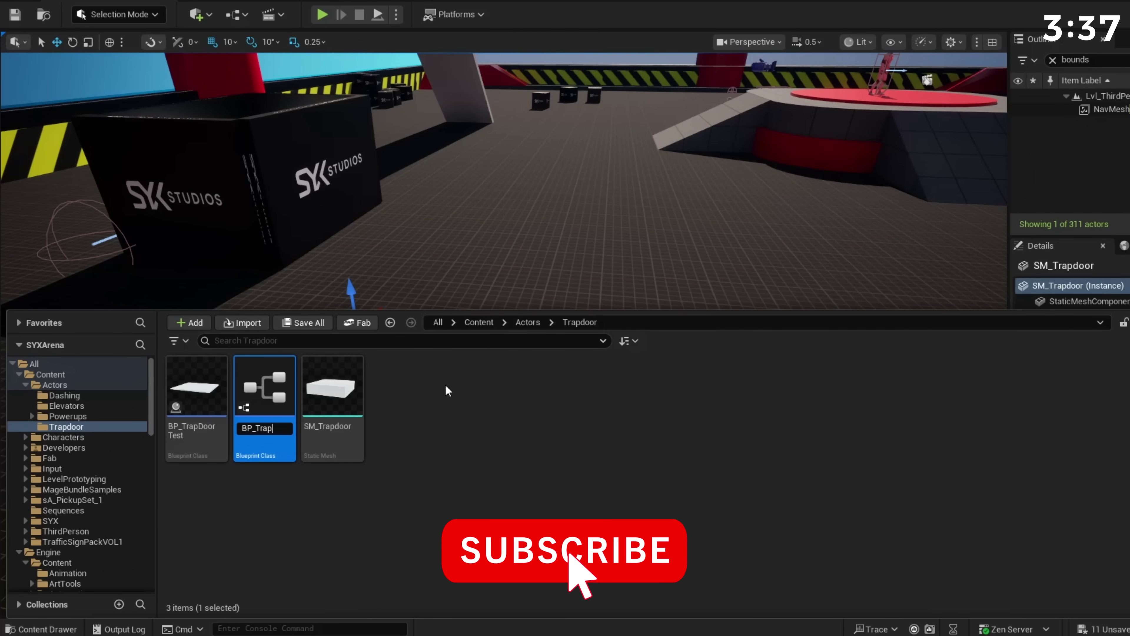
key("Return")
key("Return")
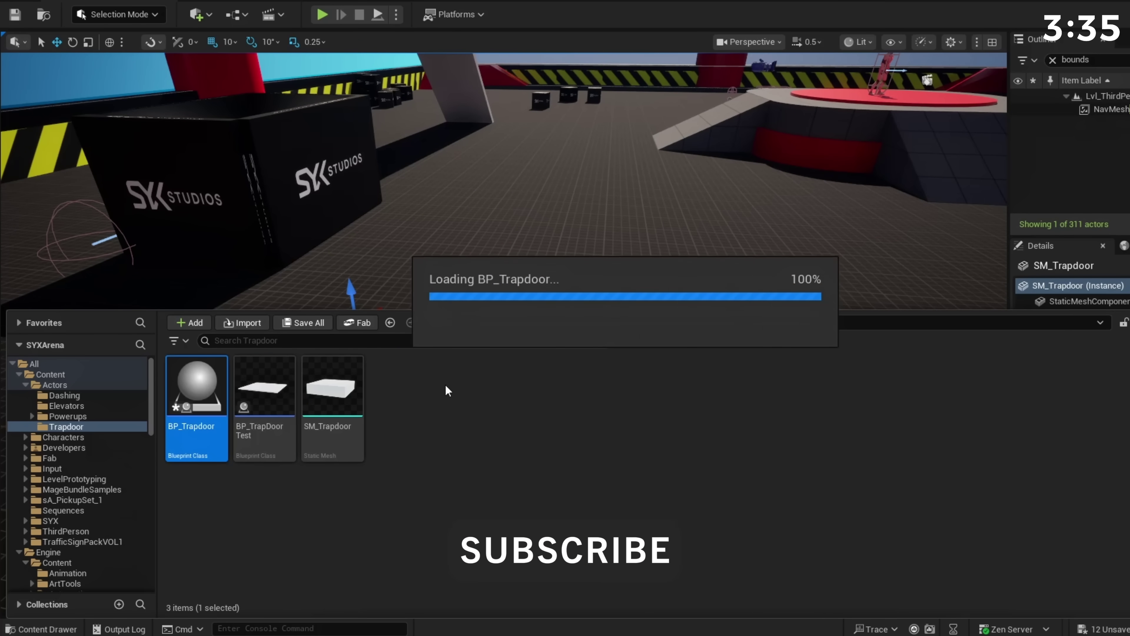
Add a Static Mesh component to the BP_Trapdoor blueprint.
left_click(24, 57)
type("Static")
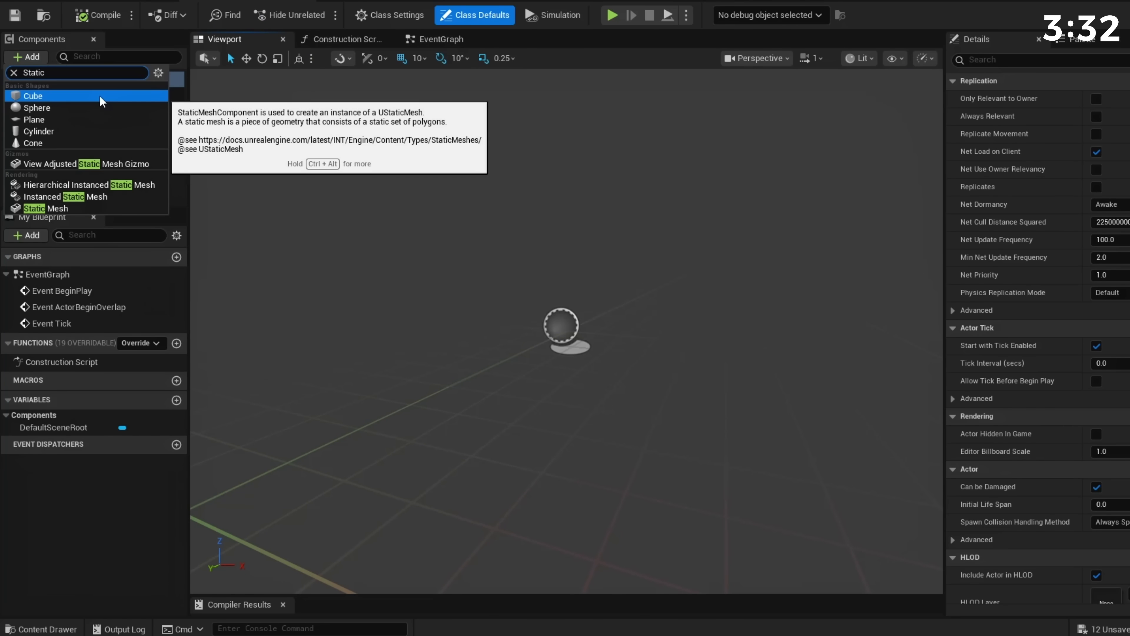
left_click(137, 207)
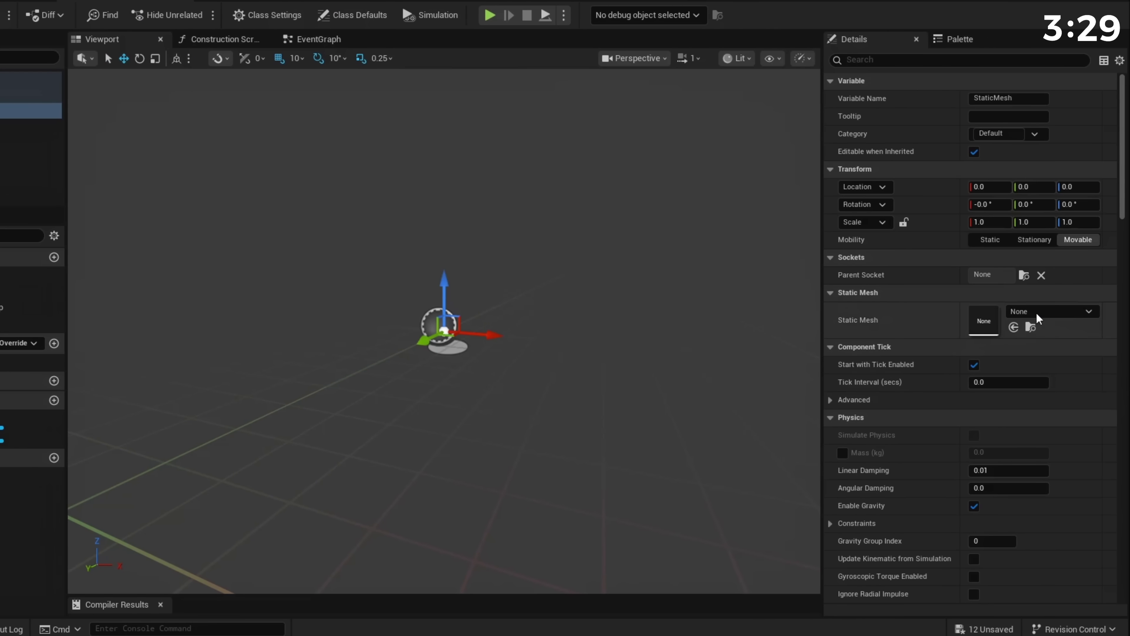
Assign the SM_Trapdoor mesh to the StaticMesh component of BP_Trapdoor.
left_click(1037, 312)
type("Trapdoor")
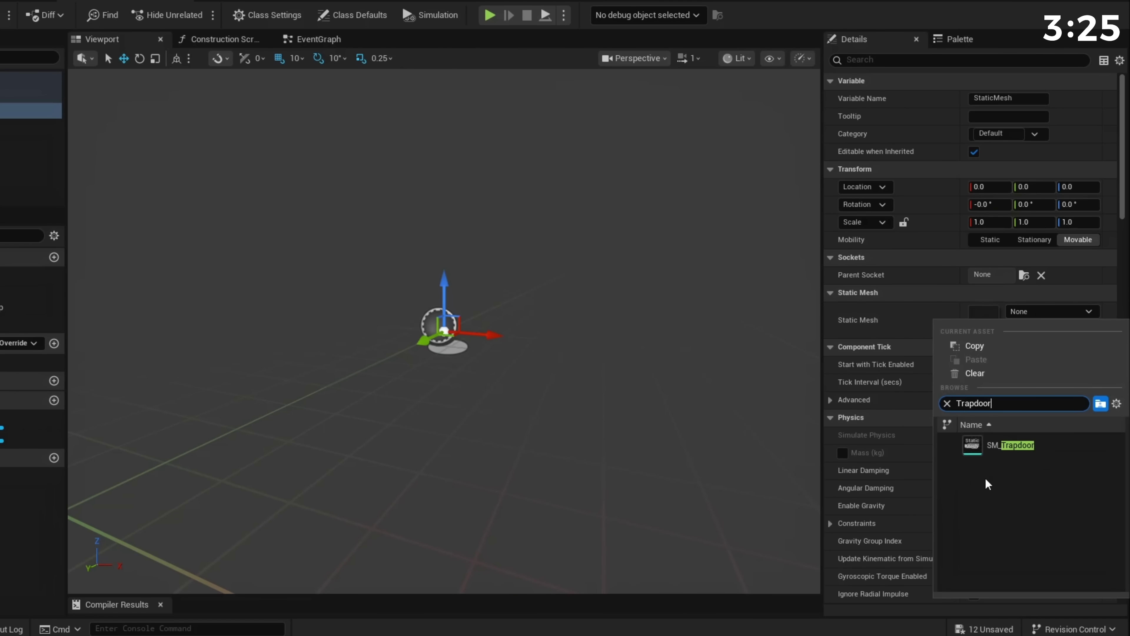
left_click(997, 445)
scroll(478, 333, "down", 5)
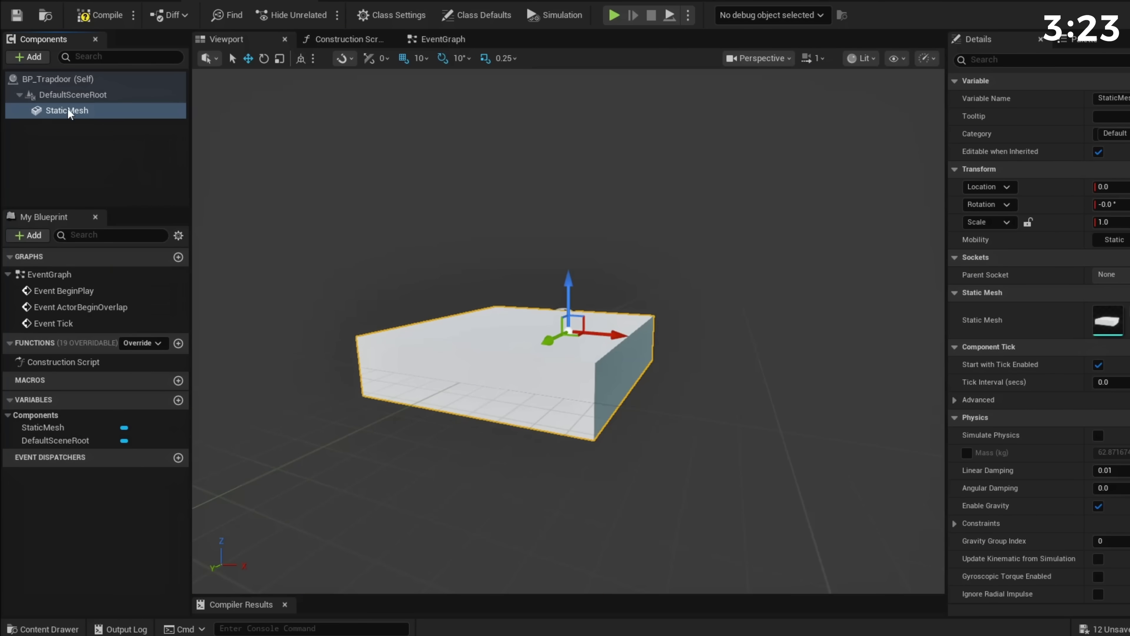
Add a Box Collision component under StaticMesh, keeping the name Box.
left_click(27, 56)
type("Box col")
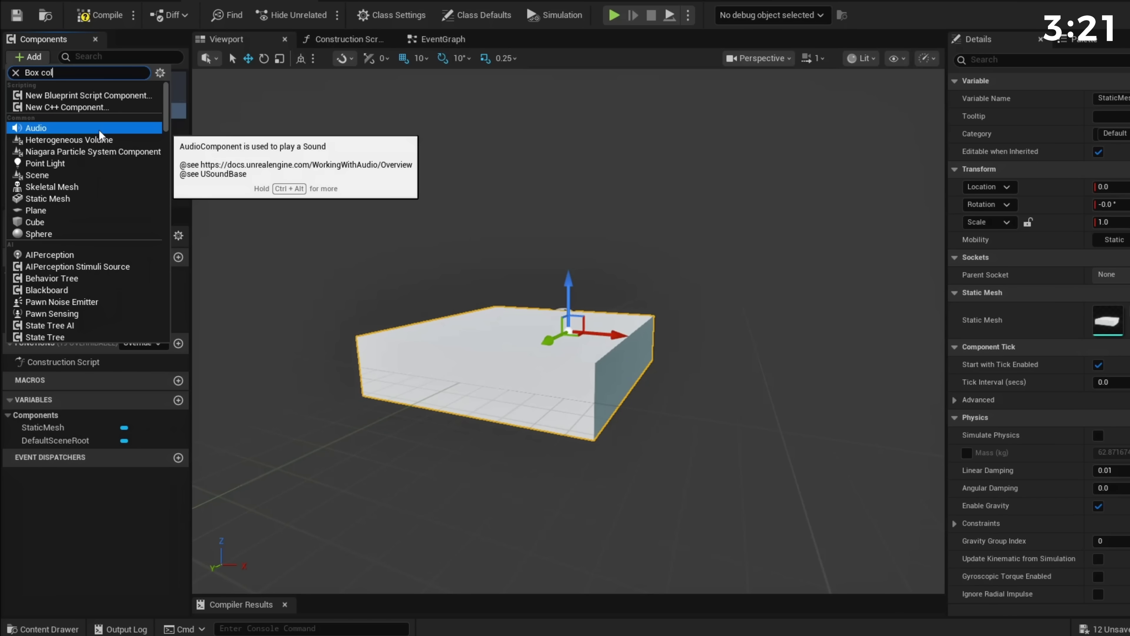
key("Return")
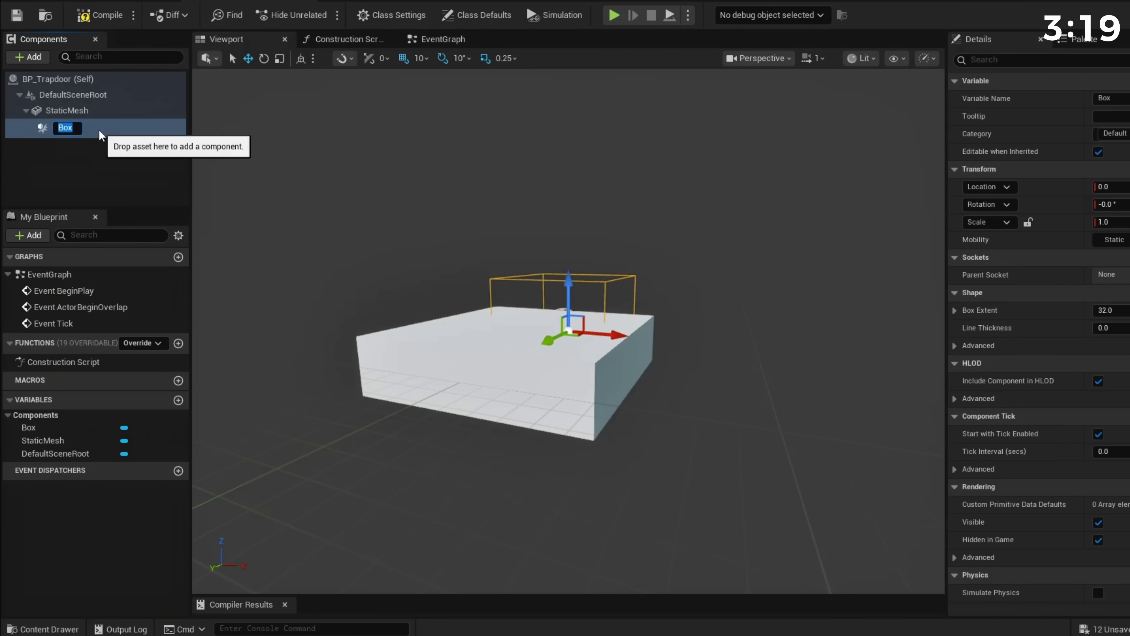
key("Return")
Position and scale the Box collision to surround the trapdoor slab, with an X scale of 1.5, and save the blueprint.
scroll(451, 250, "down", 1)
key("e")
right_click_drag(451, 251, 455, 311)
left_click_drag(534, 381, 539, 434)
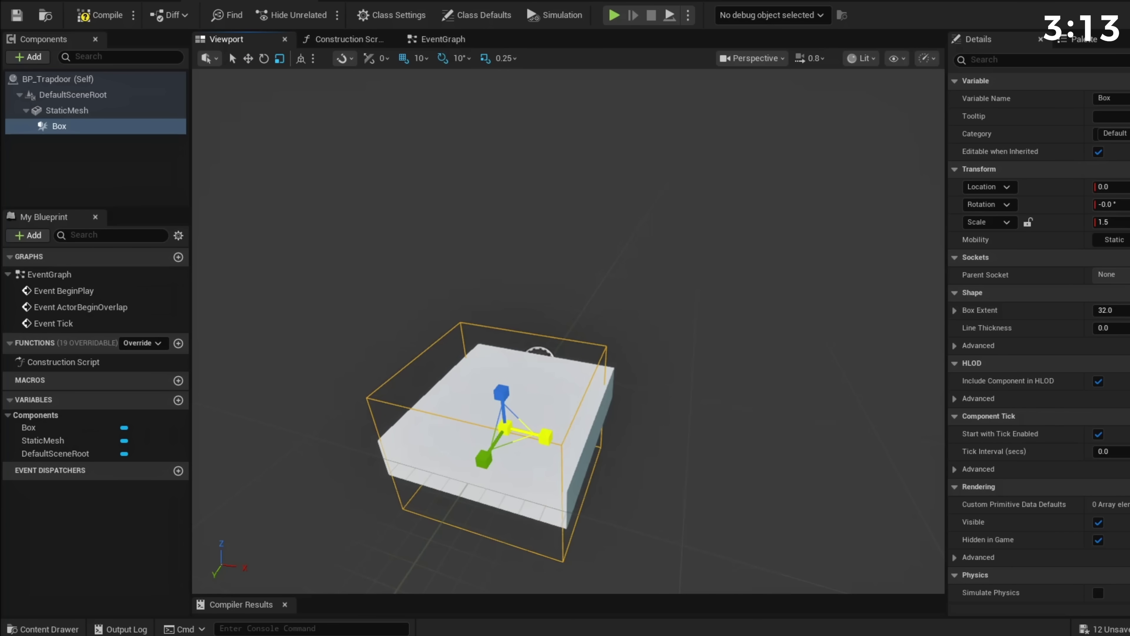
key("d")
right_click_drag(618, 390, 580, 384)
mouse_move(519, 390)
left_mouse_down()
mouse_move(505, 388)
mouse_move(519, 388)
left_mouse_up()
key("w")
key("a")
right_click_drag(508, 391, 558, 359)
key("q")
key("w")
scroll(558, 359, "down", 1)
left_click(16, 16)
key("f")
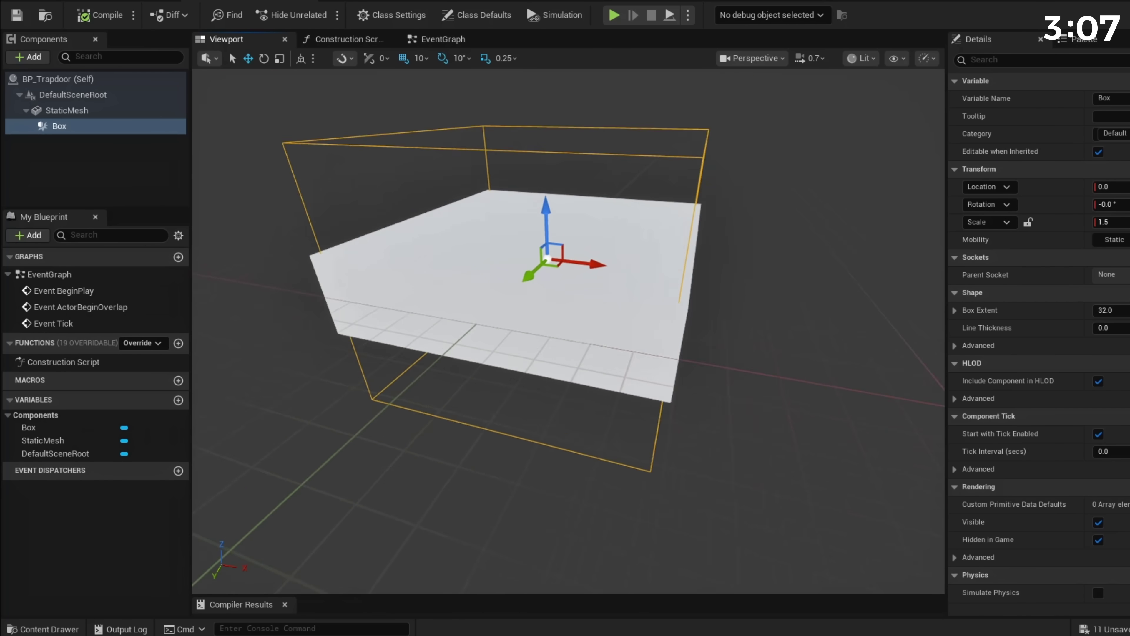
Add an On Component Begin Overlap event for the Box component.
left_click(82, 128)
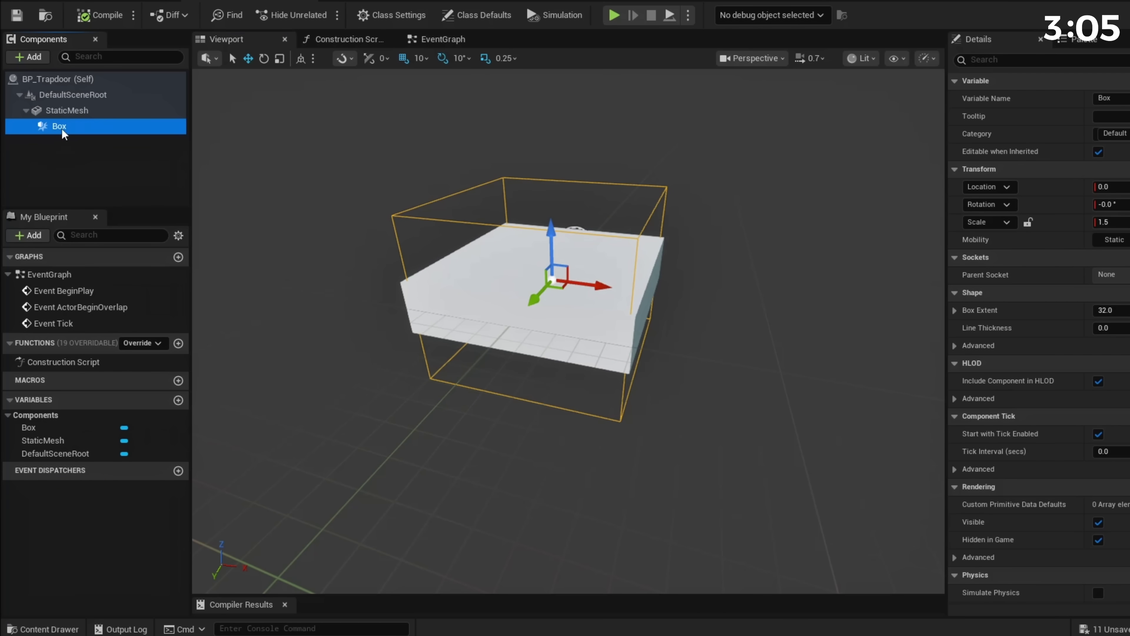
scroll(936, 323, "down", 15)
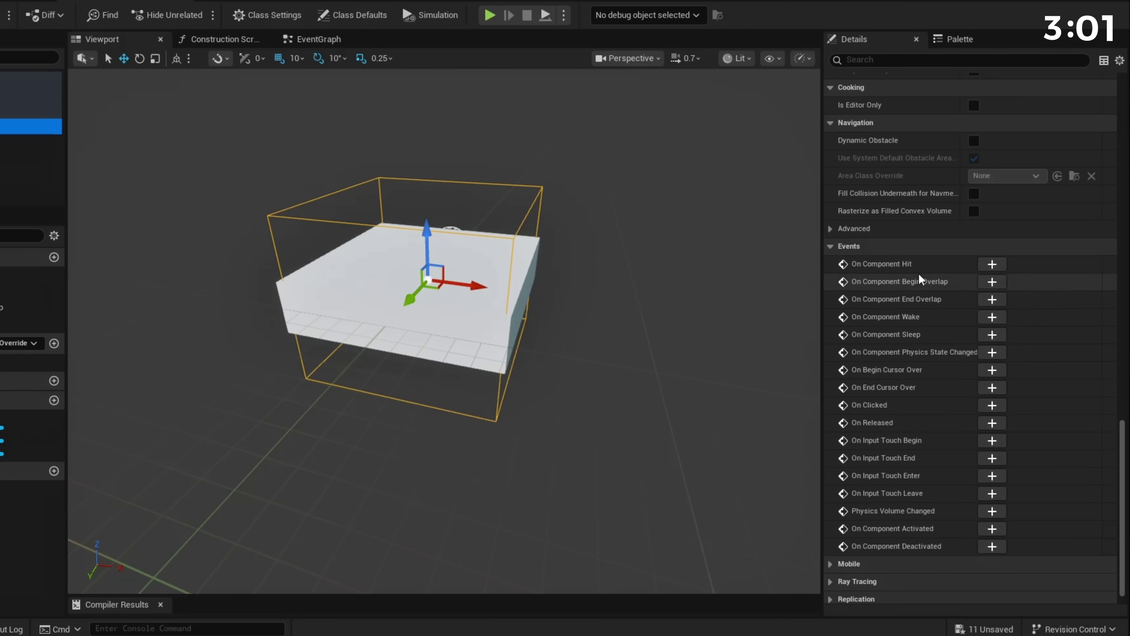
left_click(992, 282)
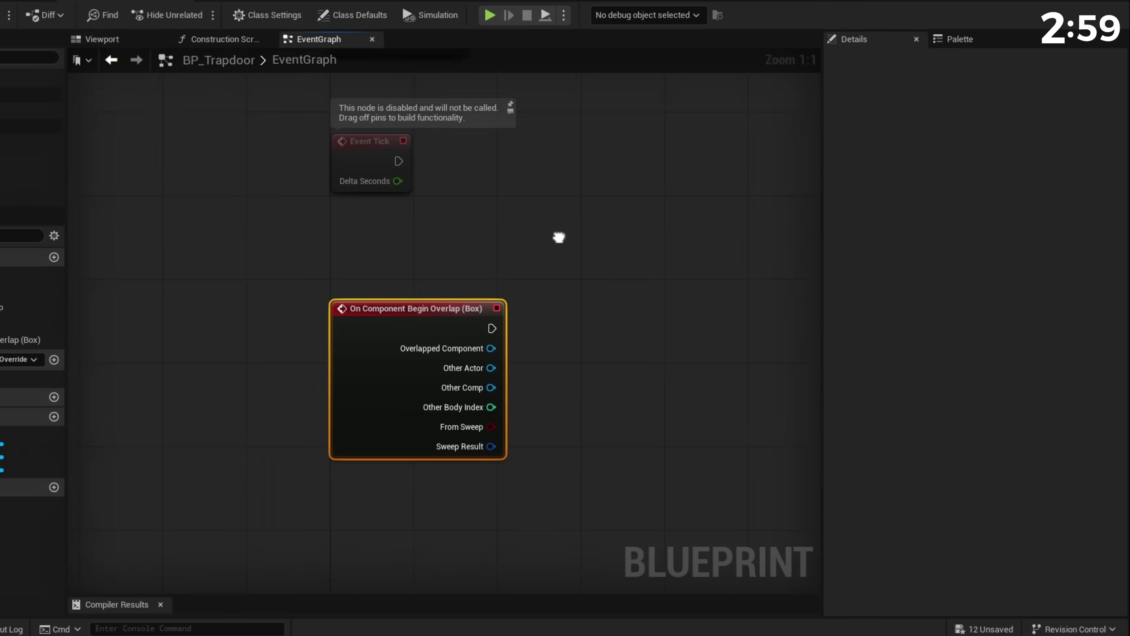
Delete the unused default event nodes above the Box overlap event in the EventGraph.
scroll(508, 314, "down", 2)
left_click_drag(512, 458, 280, 201)
key("Delete")
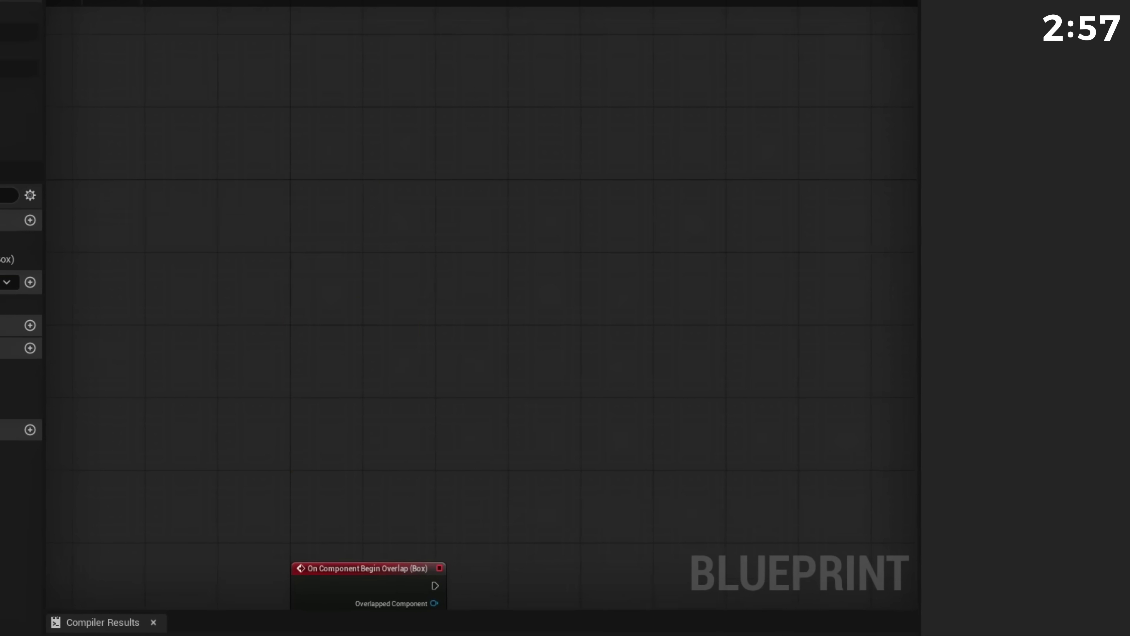
Add a Branch node to the overlap event's execution output and align it beside the event.
right_click_drag(412, 579, 317, 285)
scroll(321, 328, "up", 2)
left_click_drag(301, 262, 391, 260)
left_click_drag(485, 142, 483, 144)
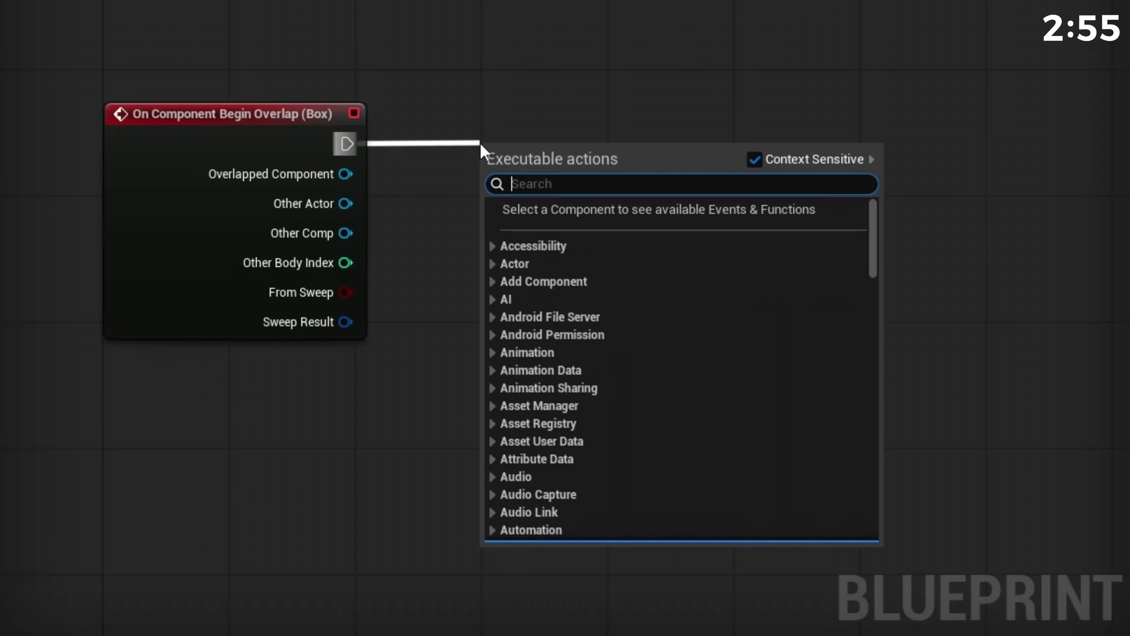
type("branch")
key("Return")
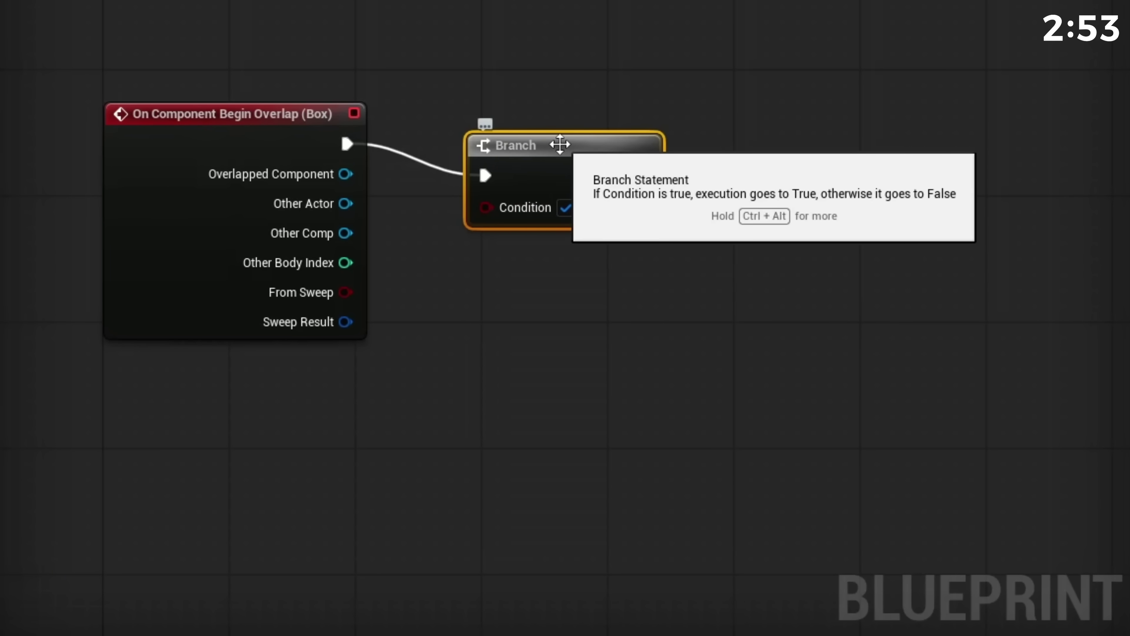
left_click_drag(560, 146, 623, 116)
Add an Equal (==) node from the event's Other Actor output and place it below the Branch.
left_click_drag(345, 209, 495, 297)
type("=")
key("Return")
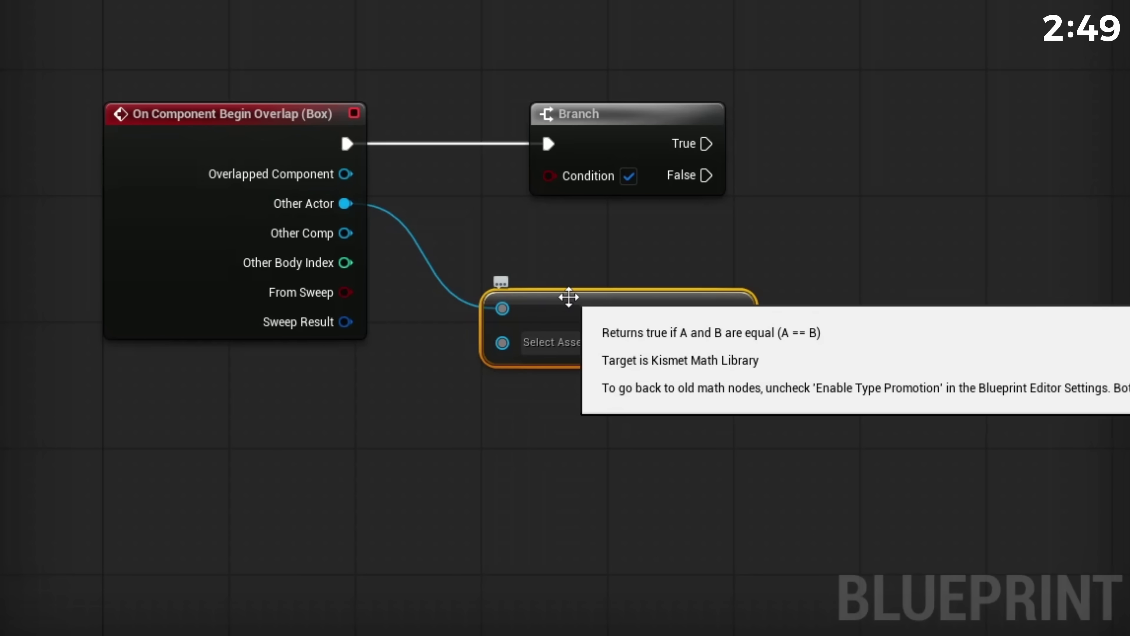
left_click_drag(568, 295, 536, 296)
Connect a Get Player Character node to the Equal node's second input and feed the comparison into the Branch condition.
left_click_drag(473, 343, 351, 451)
type("get player cha")
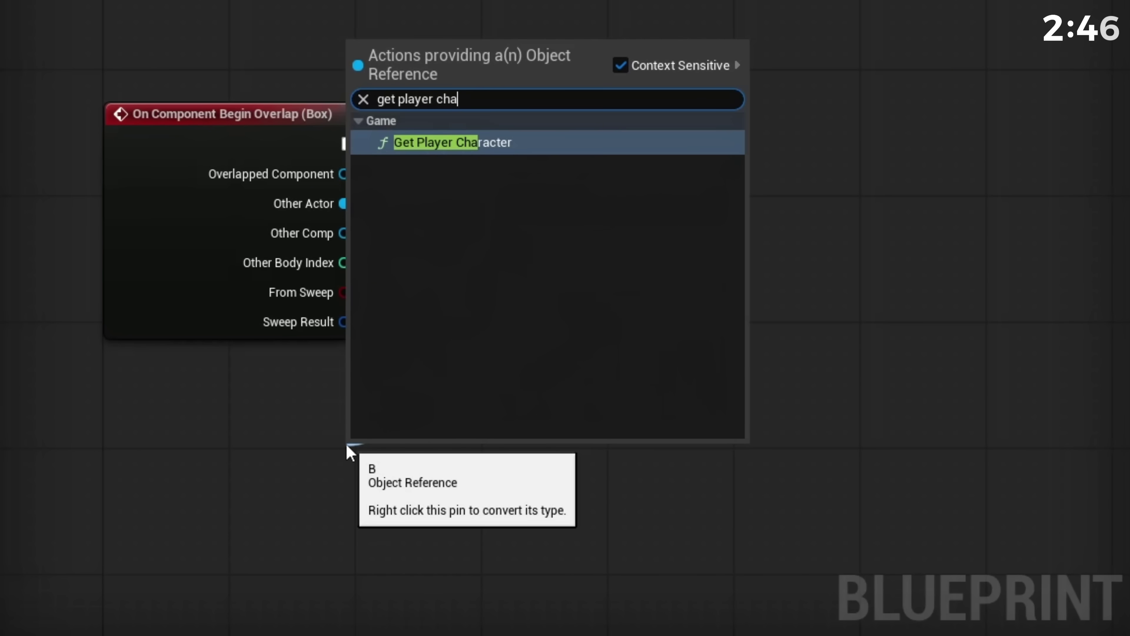
key("Return")
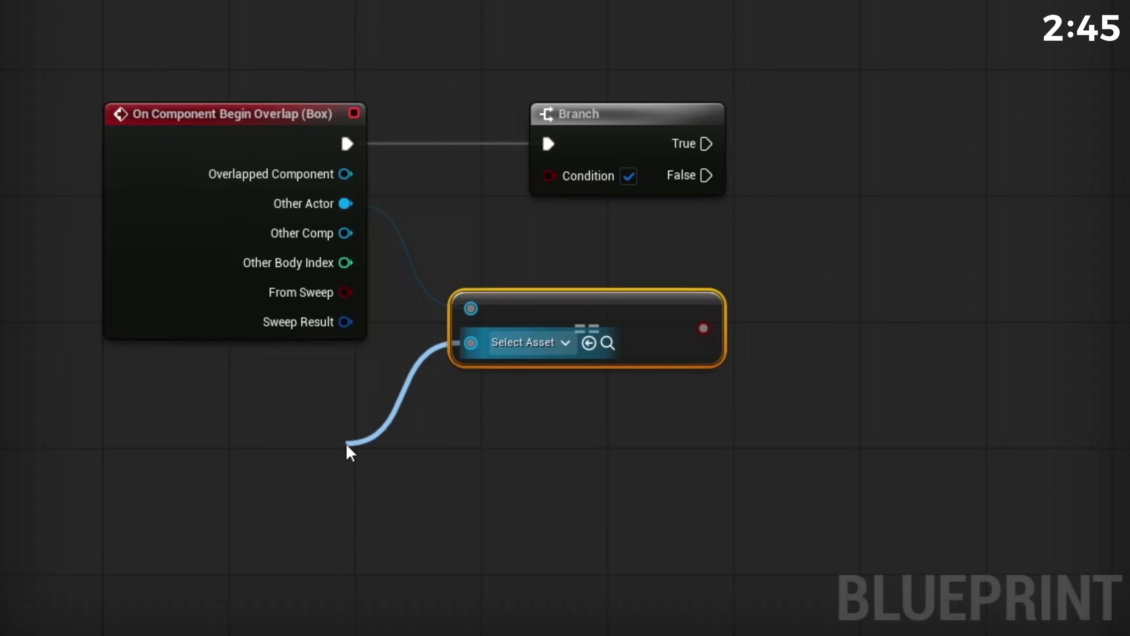
left_click_drag(500, 447, 296, 439)
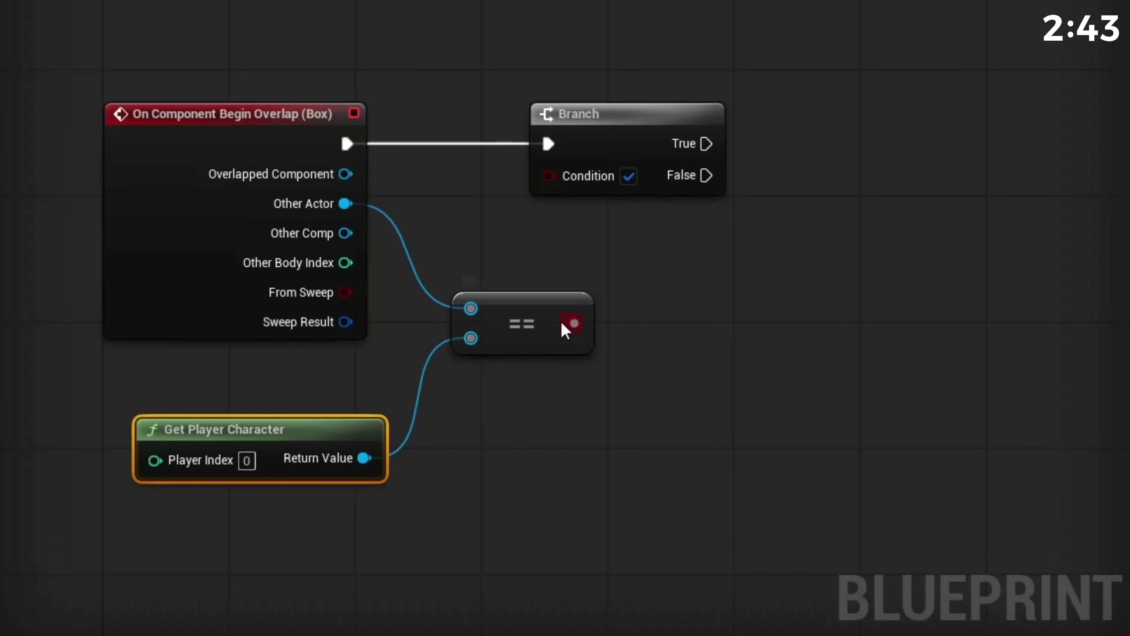
left_click_drag(563, 325, 548, 175)
left_click_drag(592, 117, 719, 124)
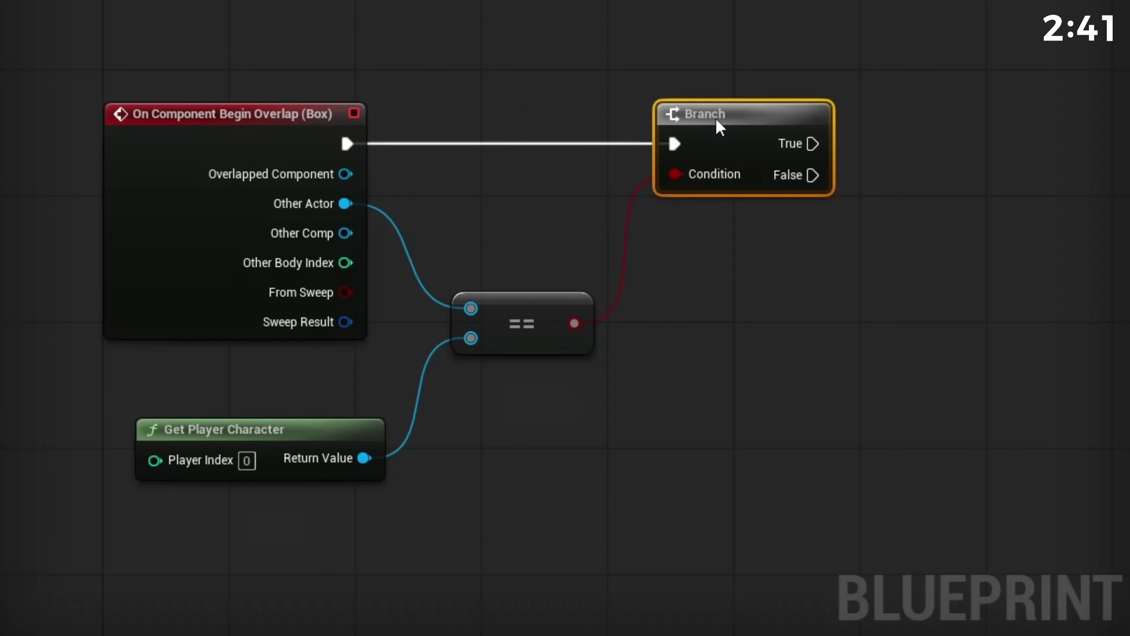
Add a Delay node to the Branch's True output and set its duration to 0.4.
right_click_drag(925, 310, 525, 329)
scroll(326, 374, "down", 1)
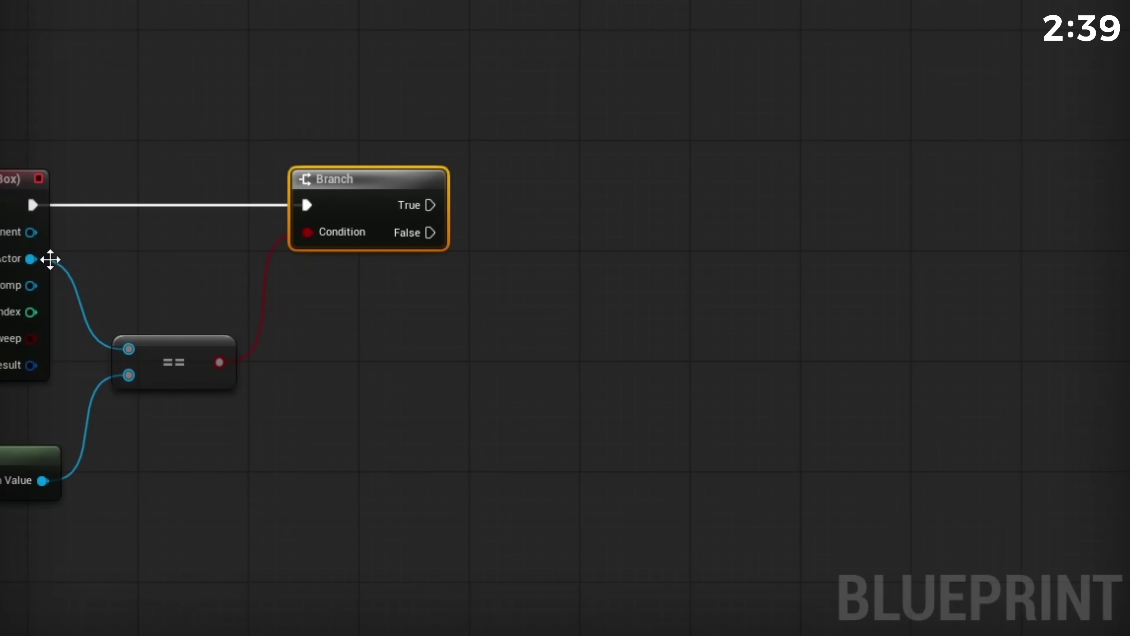
left_click_drag(429, 205, 517, 204)
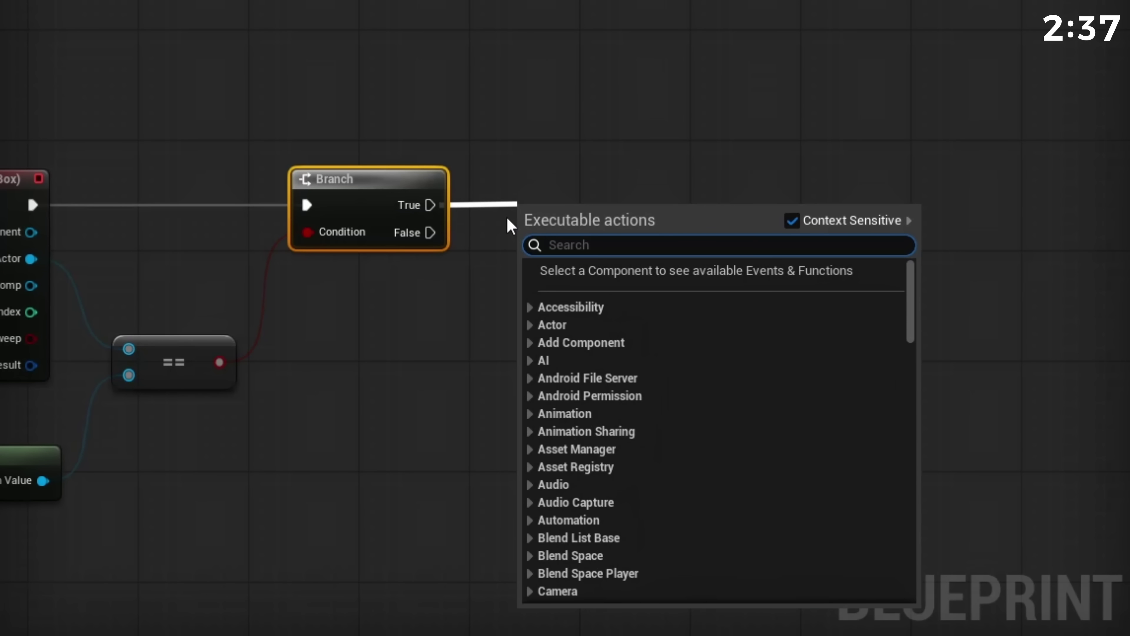
type("Delay")
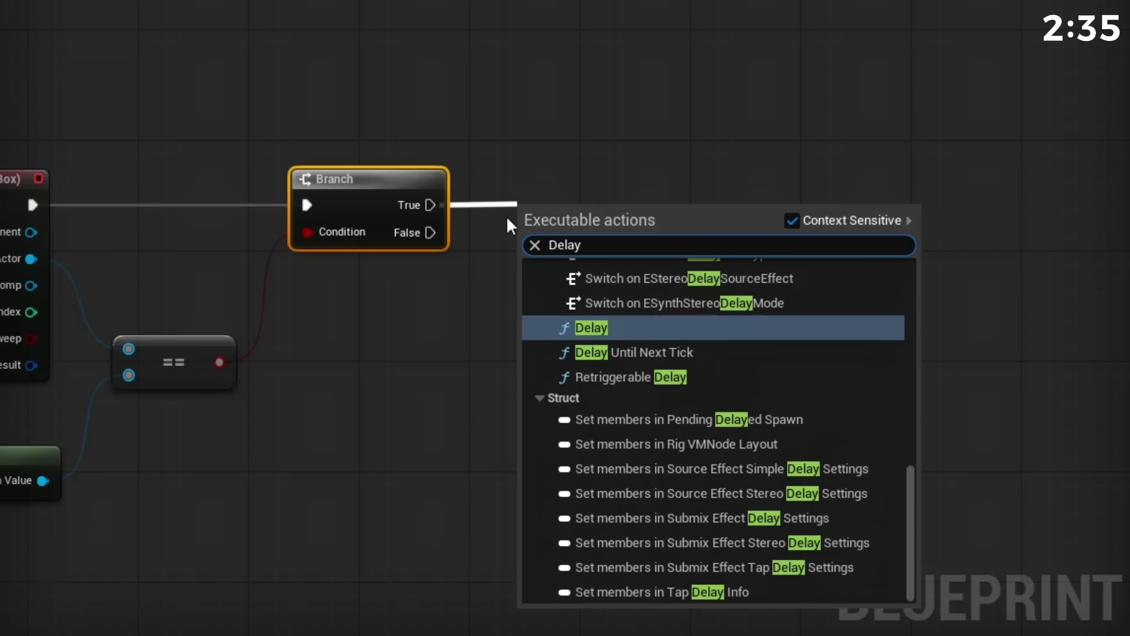
key("Return")
left_click_drag(603, 215, 588, 202)
right_click_drag(589, 201, 453, 177)
scroll(775, 242, "up", 1)
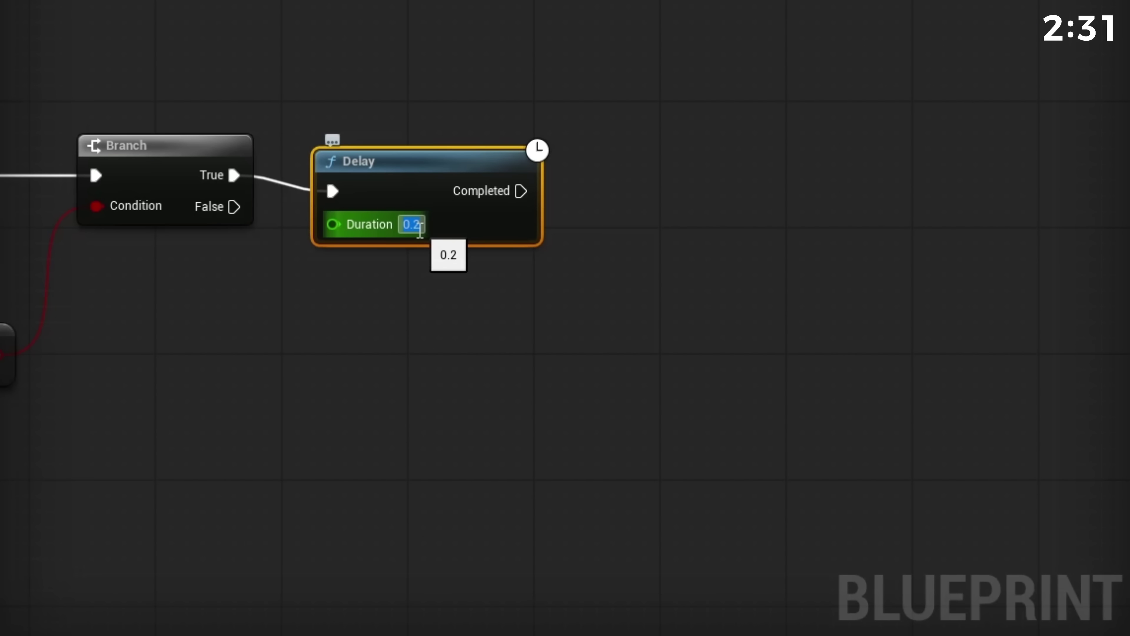
type("0.4")
key("Return")
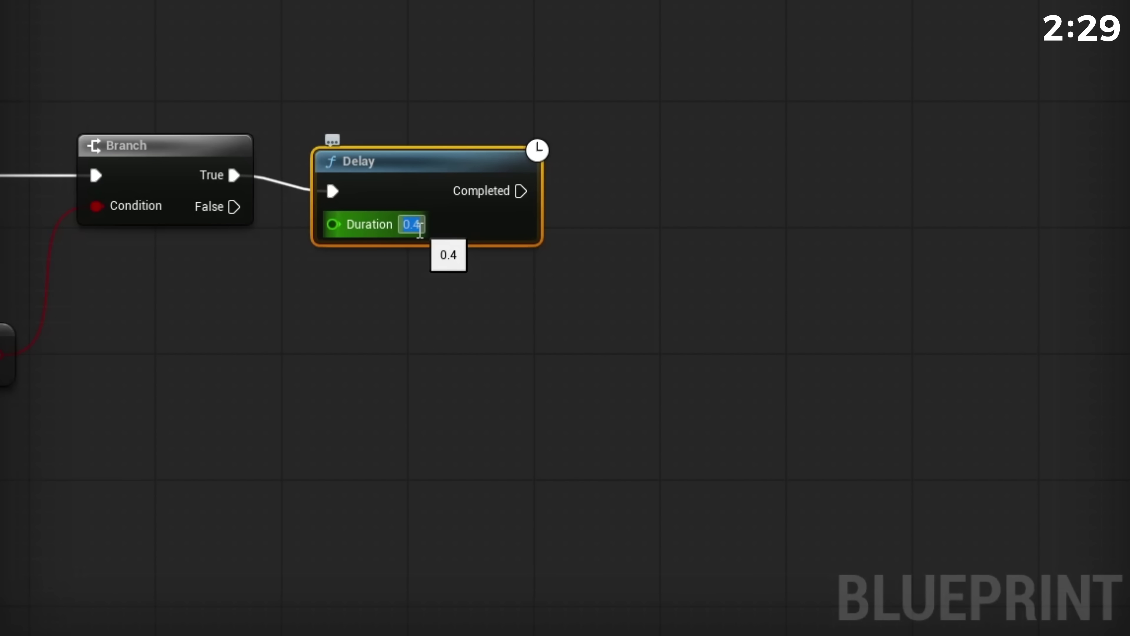
key("q")
Add a Timeline named ActivateTrap to the Delay's Completed output.
right_click_drag(724, 245, 499, 263)
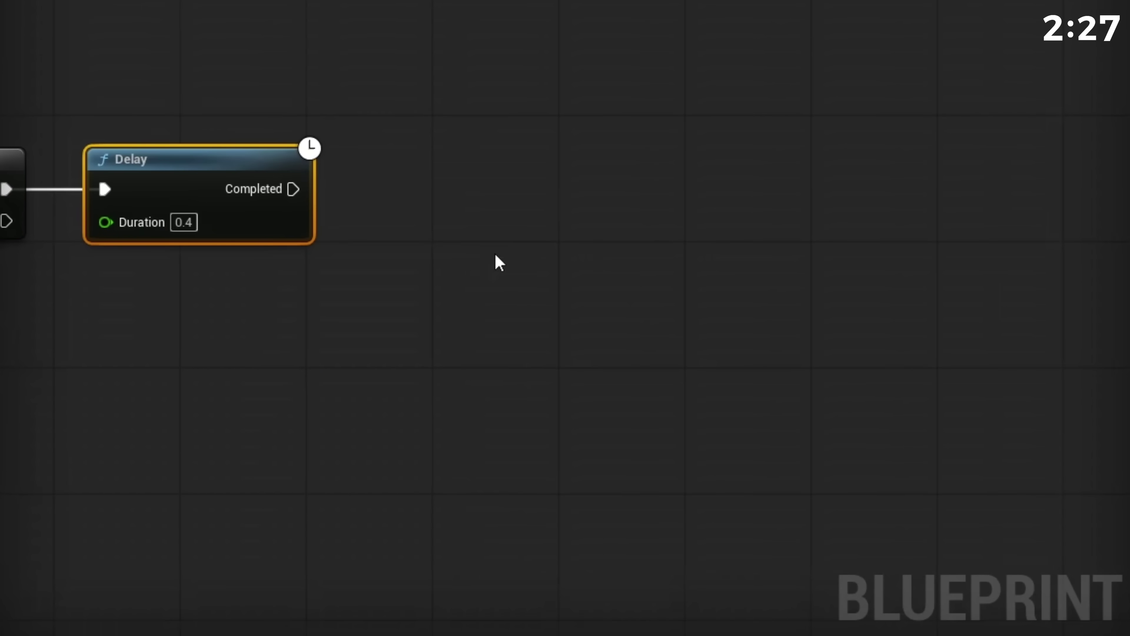
scroll(496, 254, "down", 1)
left_click_drag(313, 191, 386, 203)
type("time")
scroll(545, 399, "up", 10)
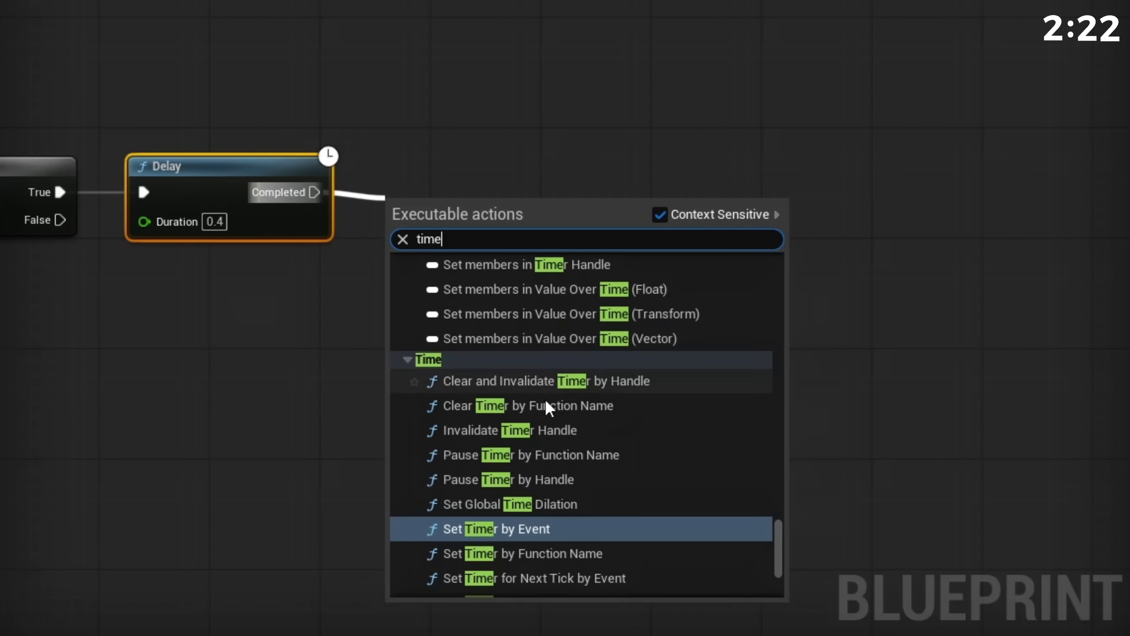
type("line")
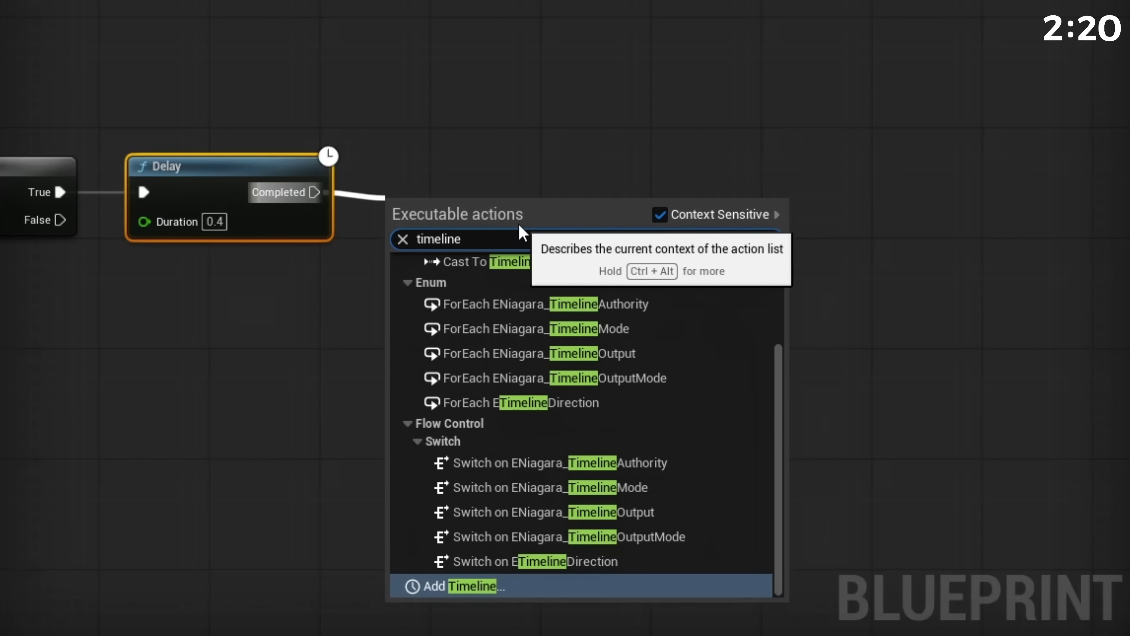
key("Return")
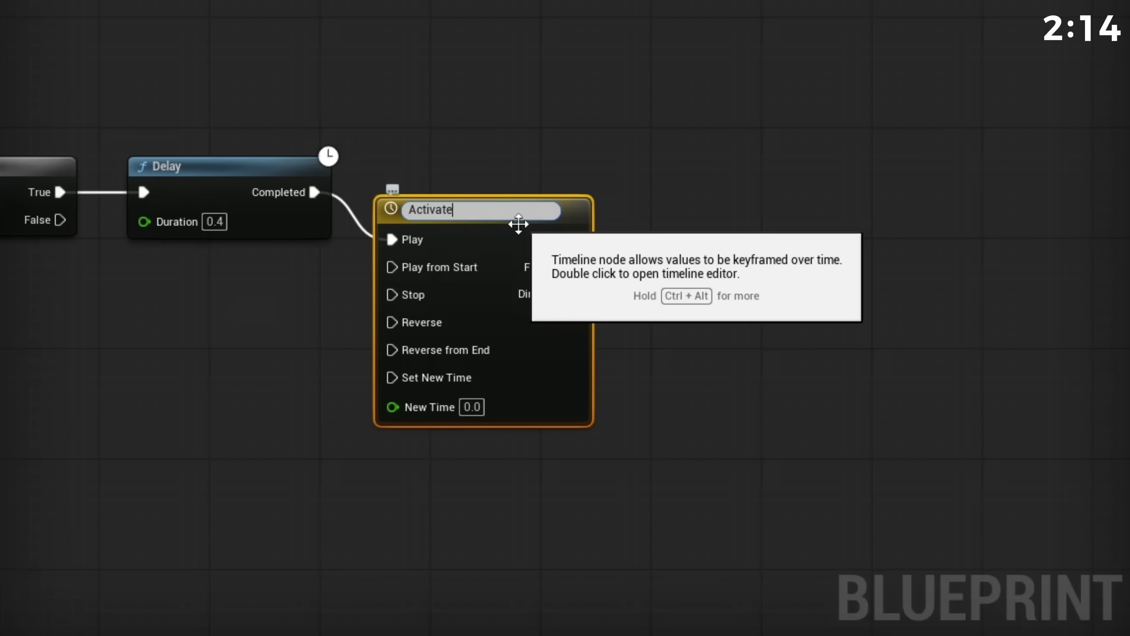
type("ActivateTrap")
key("Return")
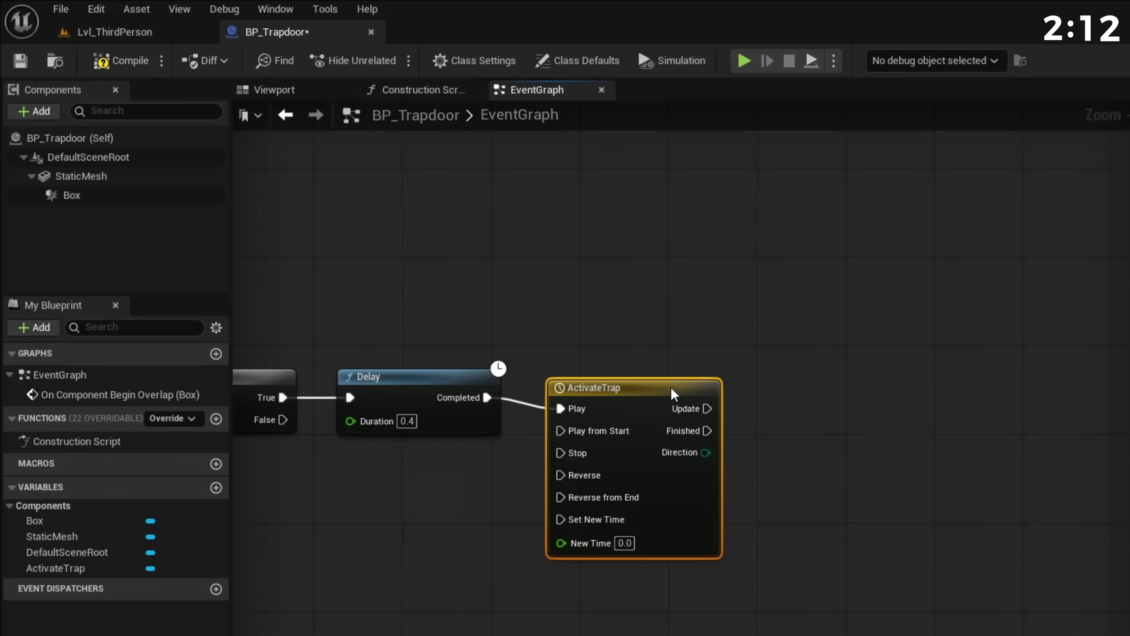
Open the ActivateTrap timeline and add a float track named TrapActivated.
double_click(675, 378)
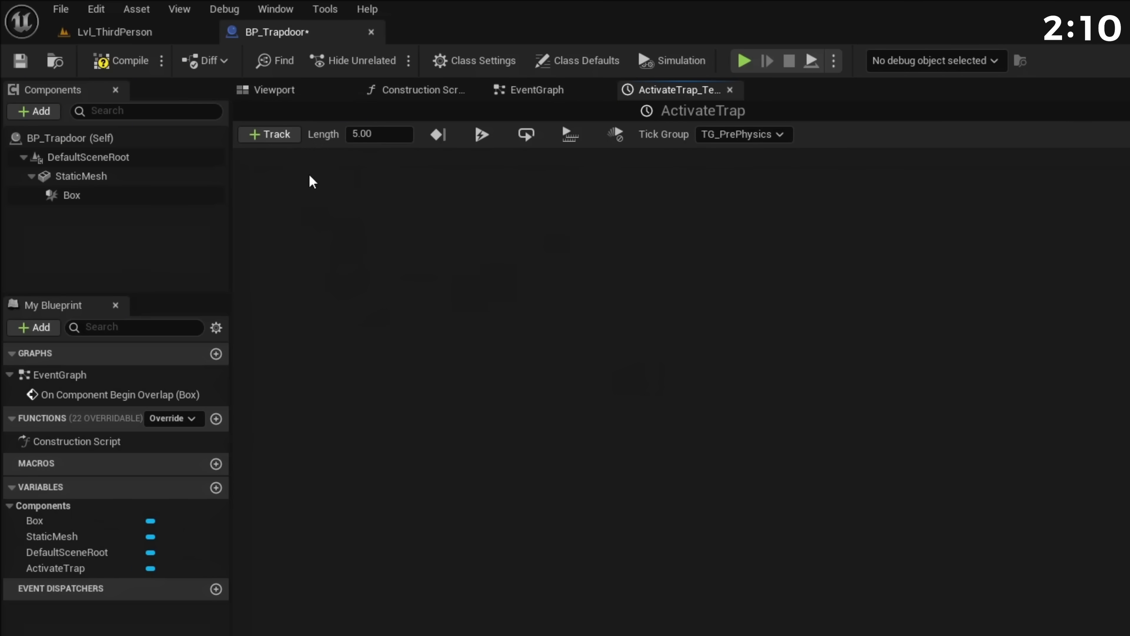
left_click(258, 142)
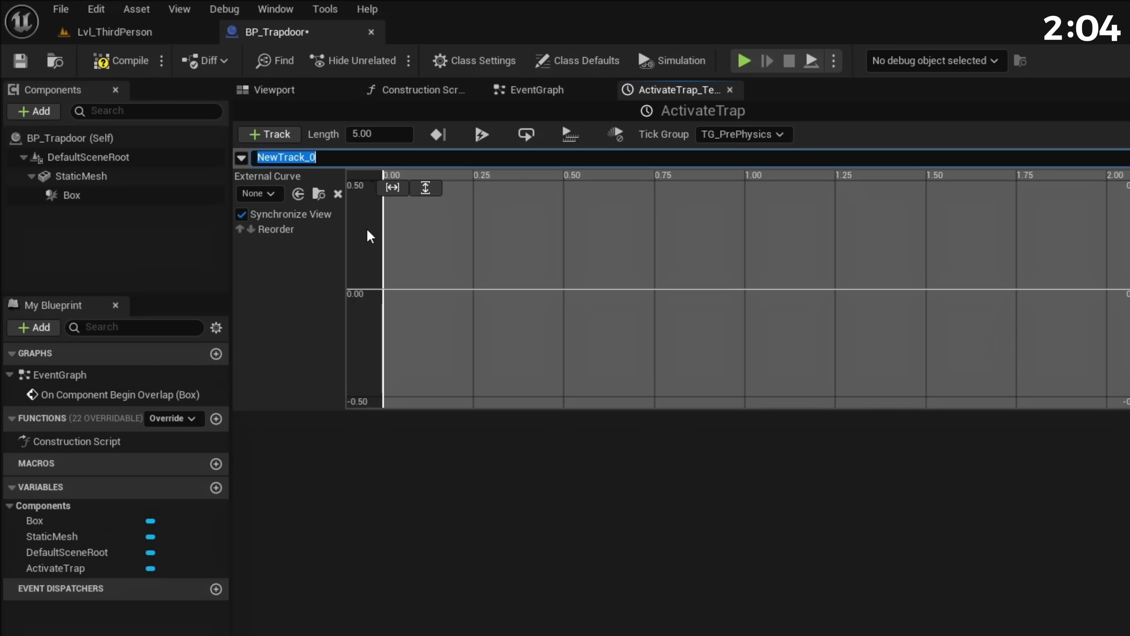
type("TrapACt")
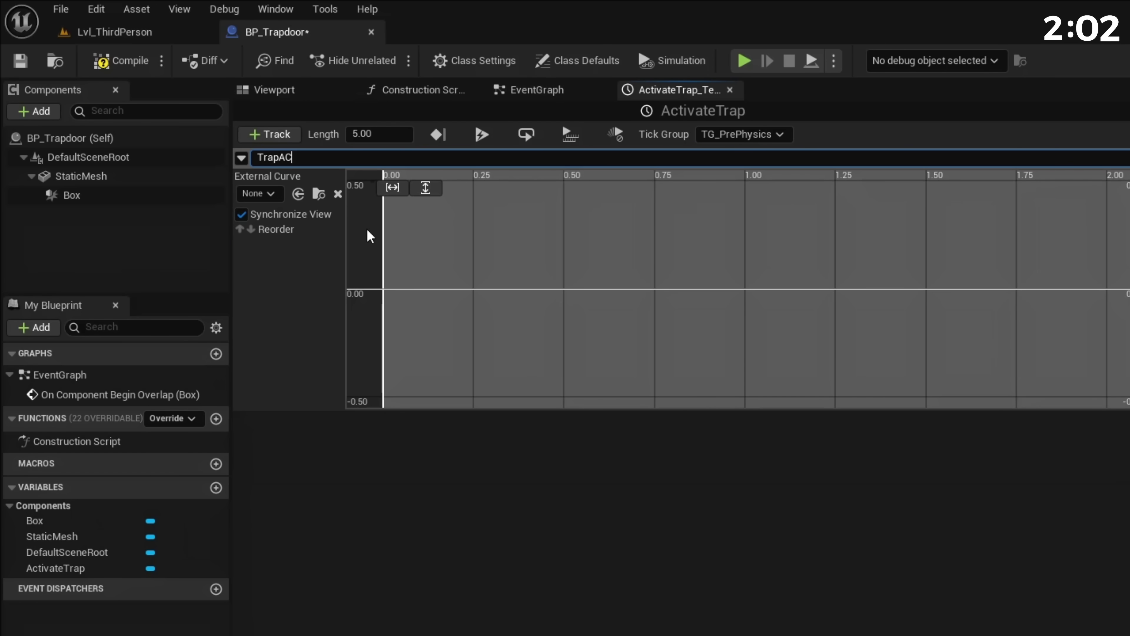
key("BackSpace")
key("BackSpace")
type("ctivated")
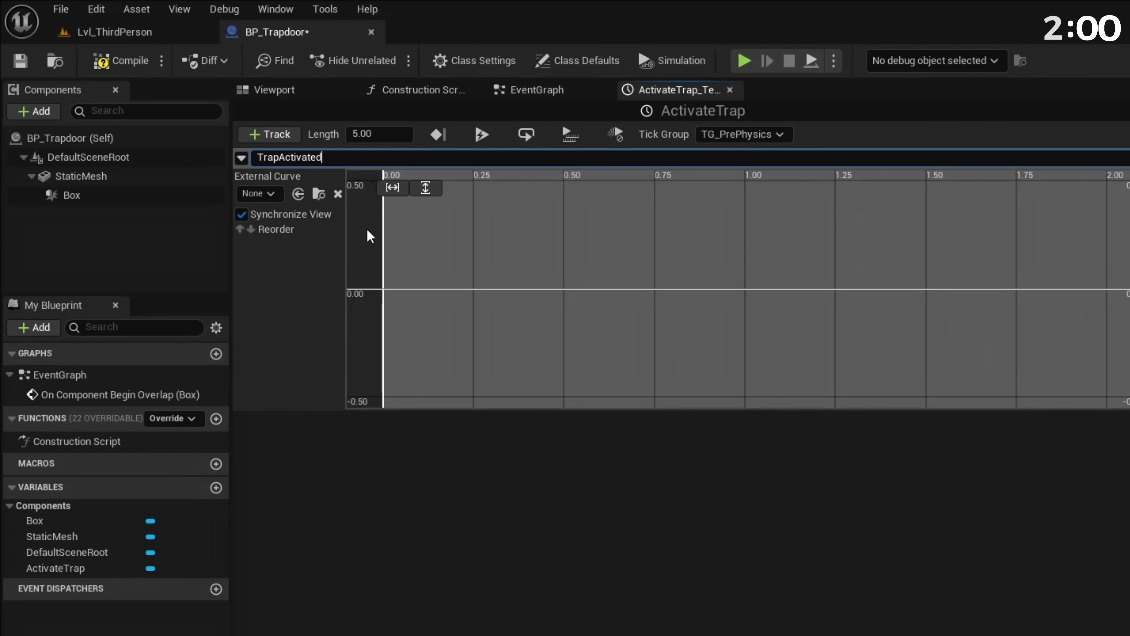
key("Return")
Add a key to the TrapActivated curve at time 0 with value 0.
right_click(429, 308)
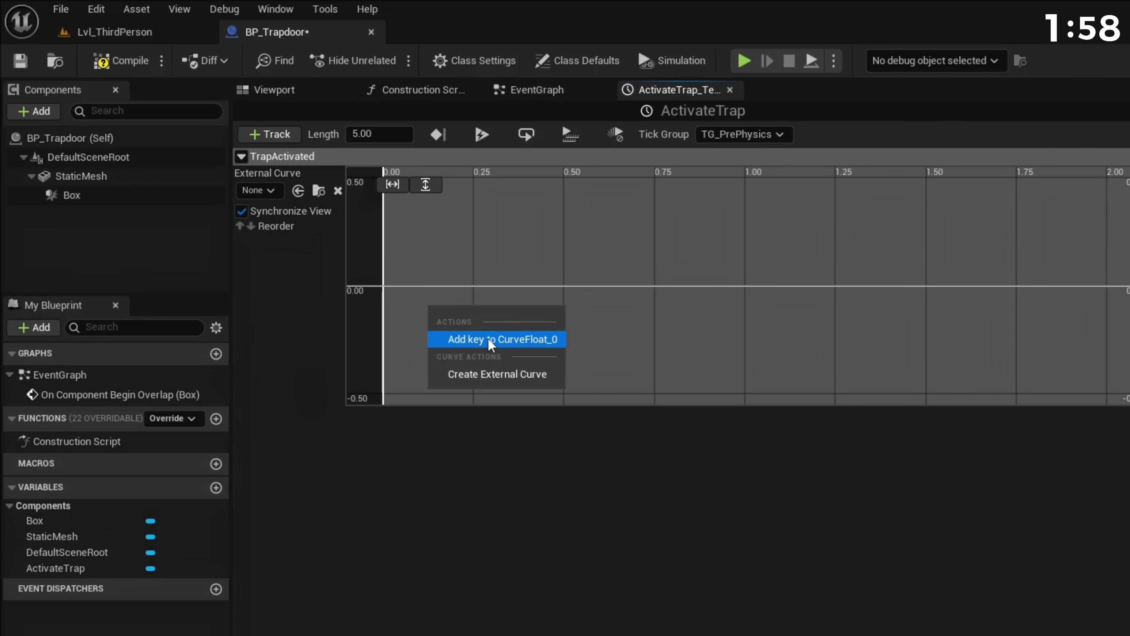
left_click(506, 341)
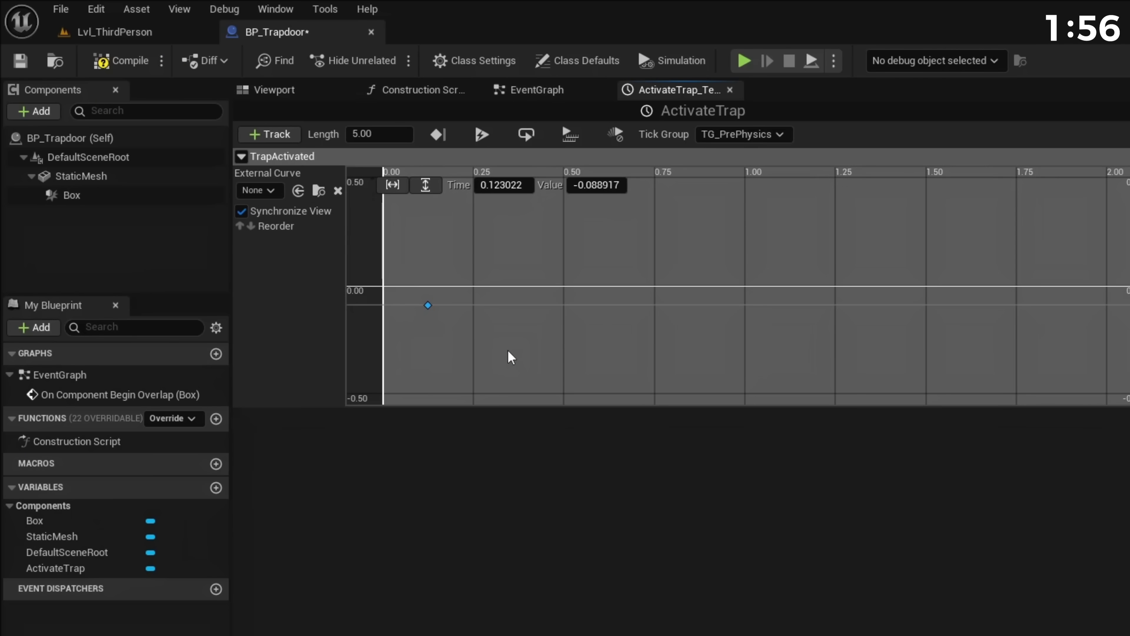
left_click(506, 186)
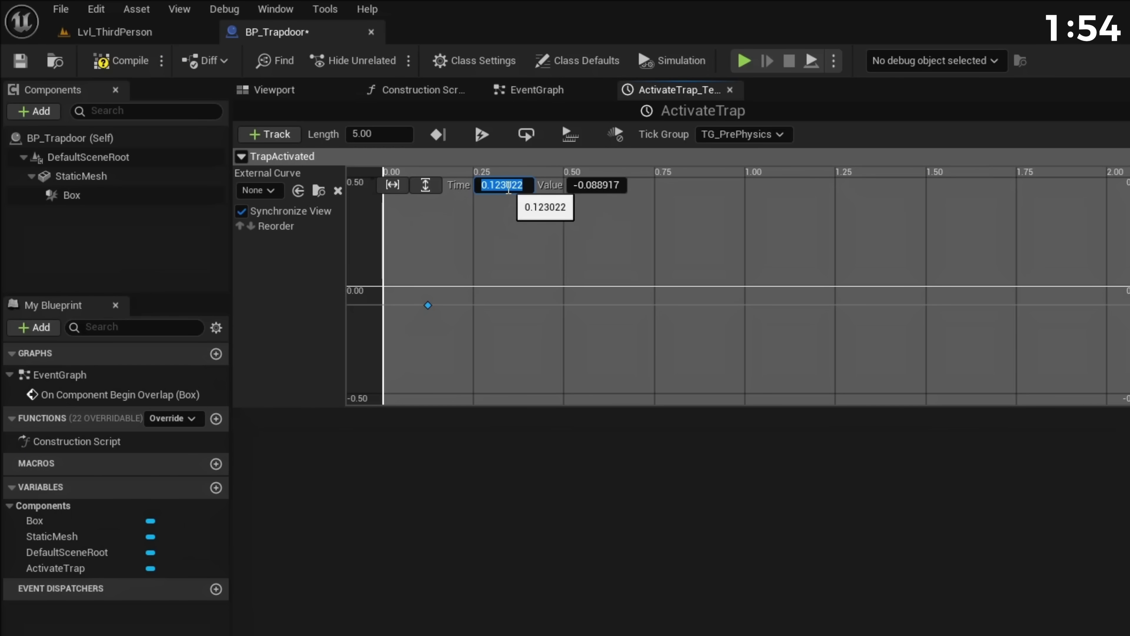
key("Tab")
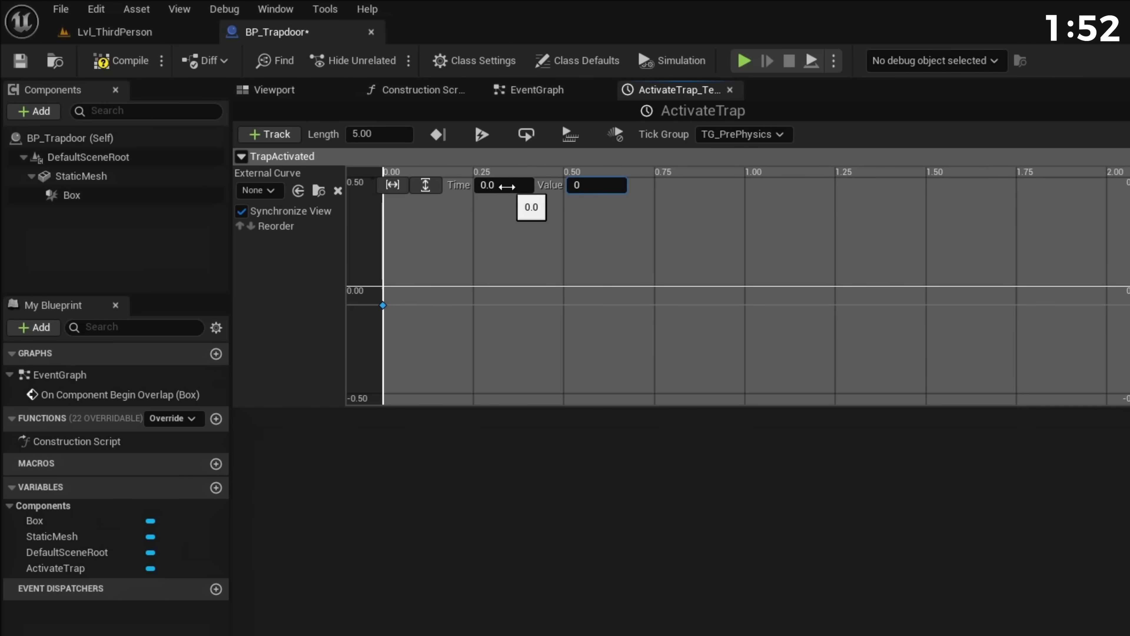
type("0")
key("Return")
Add a second key to the TrapActivated curve at time 0.5 with value 0.5 and compile the blueprint.
right_click(482, 268)
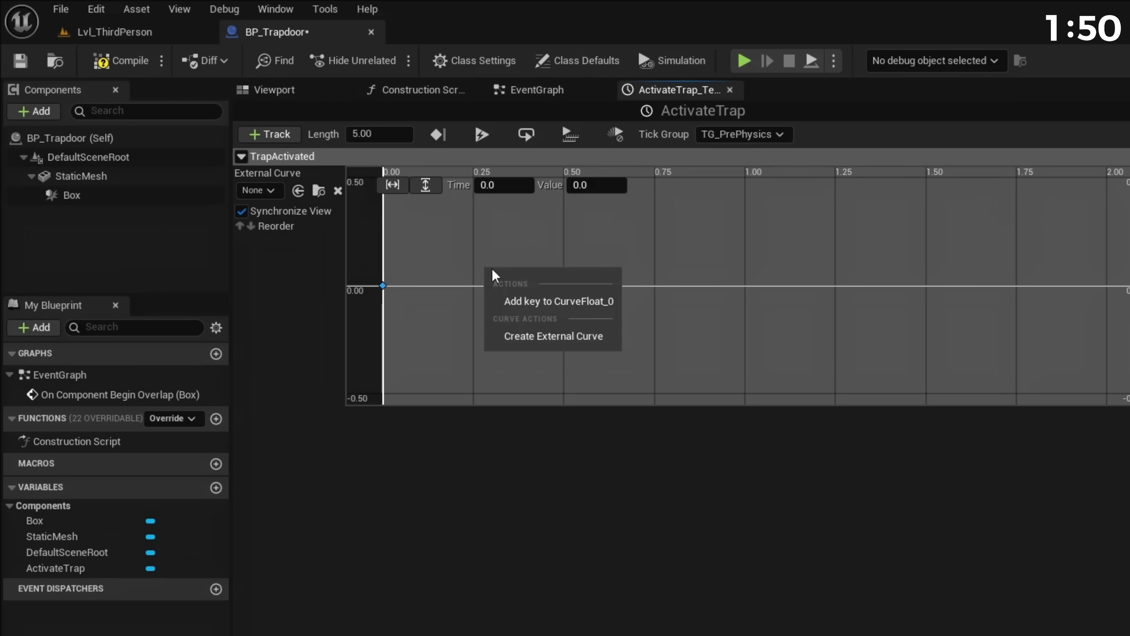
left_click(534, 295)
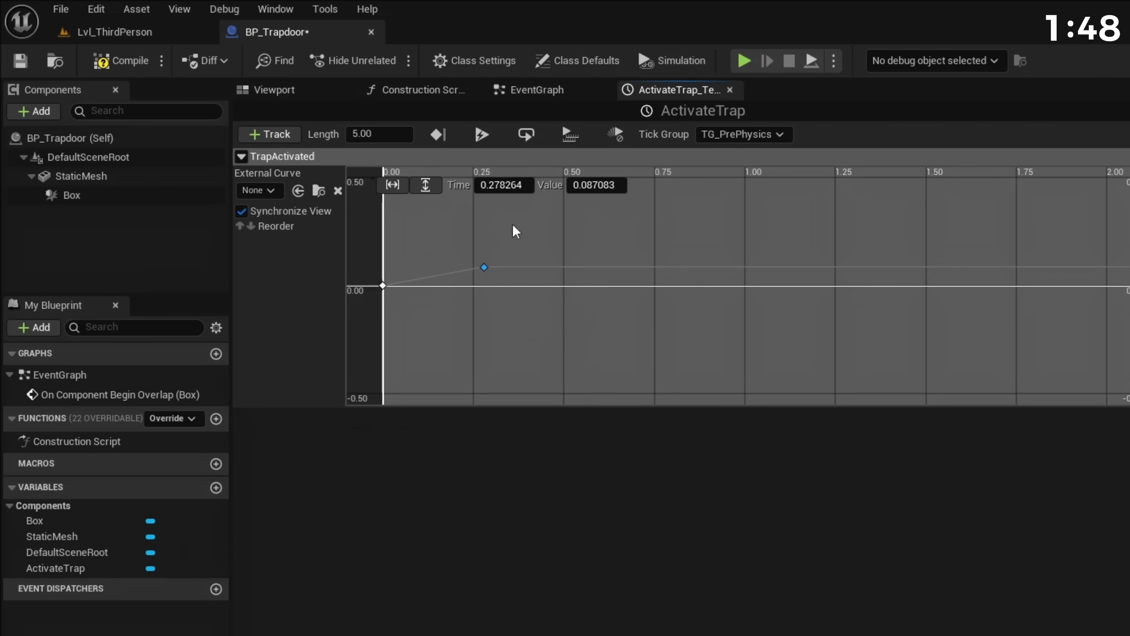
key("Tab")
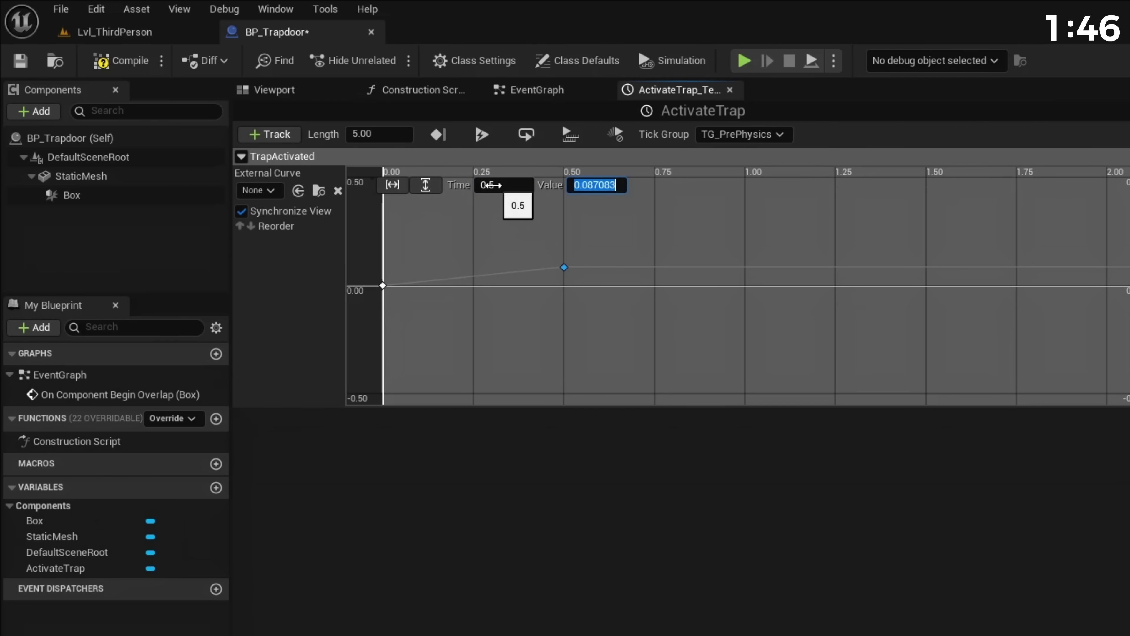
type("0.5")
key("Return")
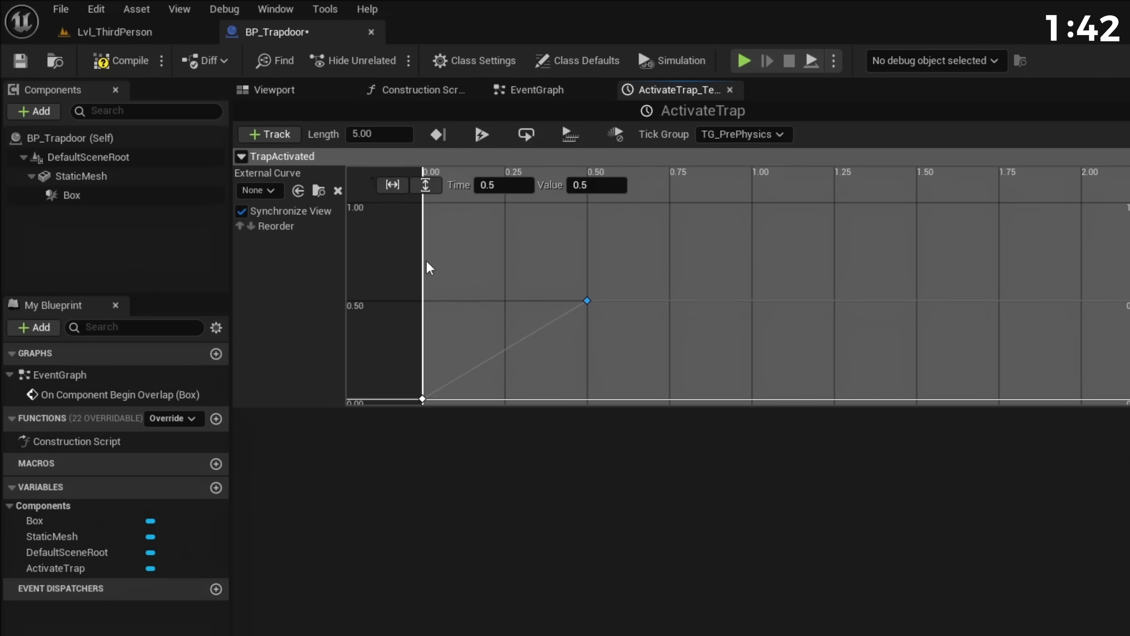
left_click(127, 63)
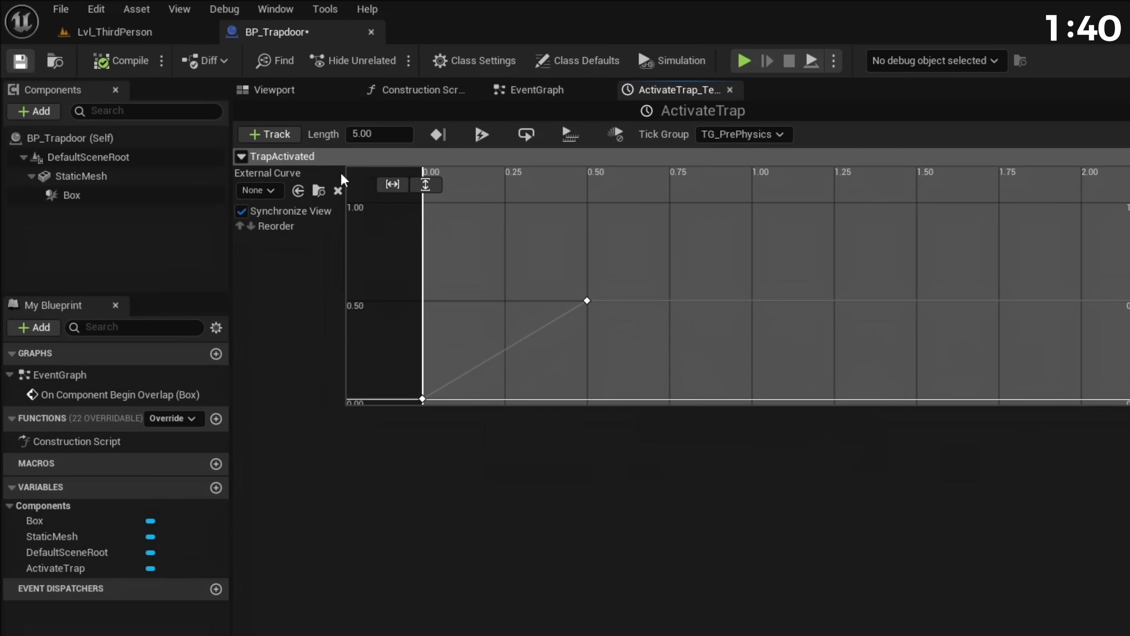
In the EventGraph, add a Lerp node from the ActivateTrap timeline's Trap Activated output.
left_click(537, 90)
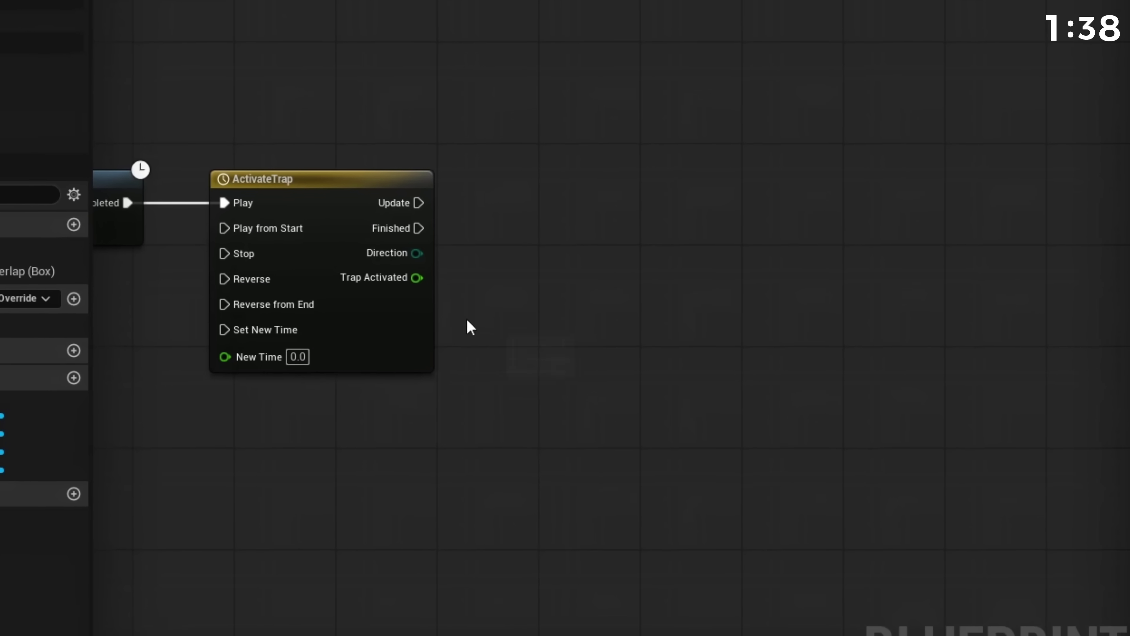
left_click_drag(729, 444, 836, 509)
left_click_drag(483, 275, 507, 266)
type("Lerp")
key("Return")
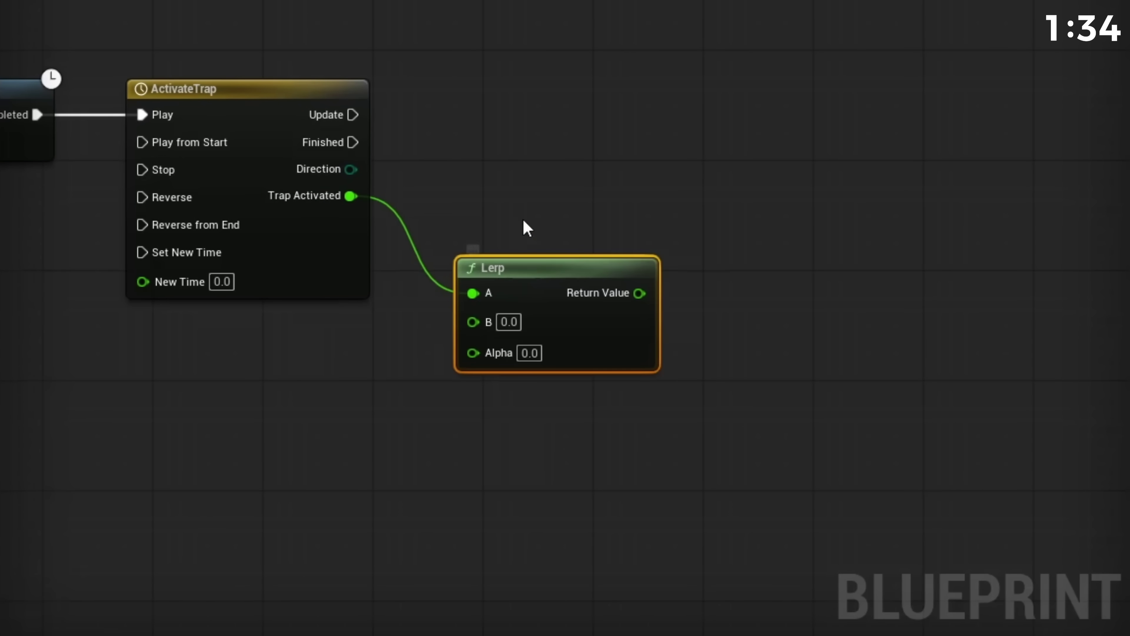
Move the Trap Activated connection from the Lerp's A input to Alpha and set B to 180.
right_click_drag(532, 123, 490, 187)
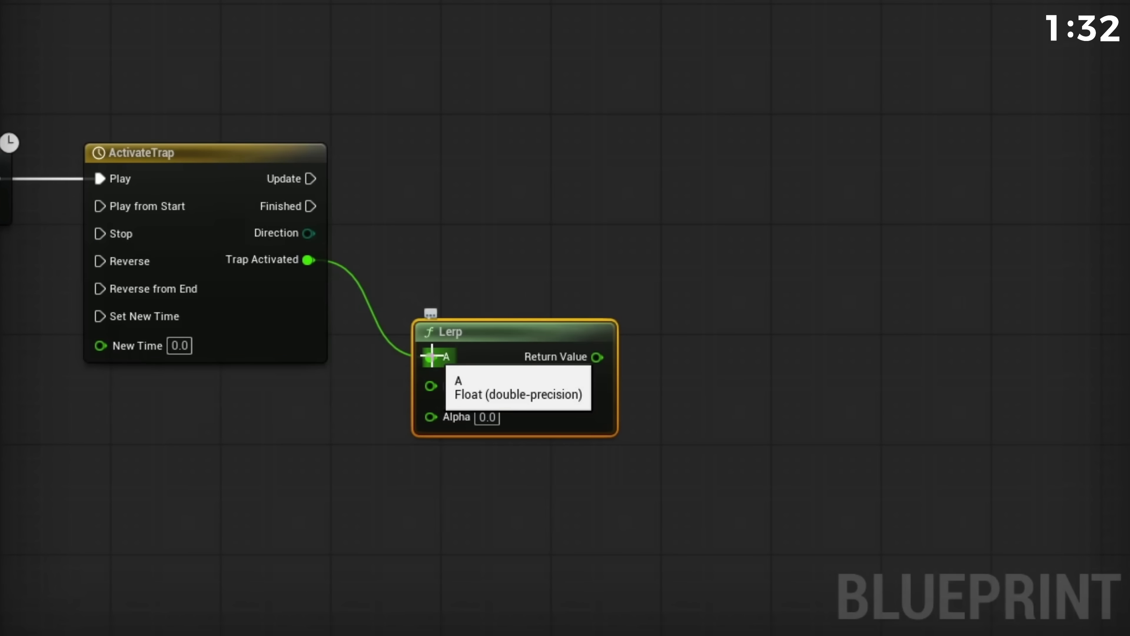
left_click_drag(429, 357, 440, 422, "ctrl")
left_click(467, 360)
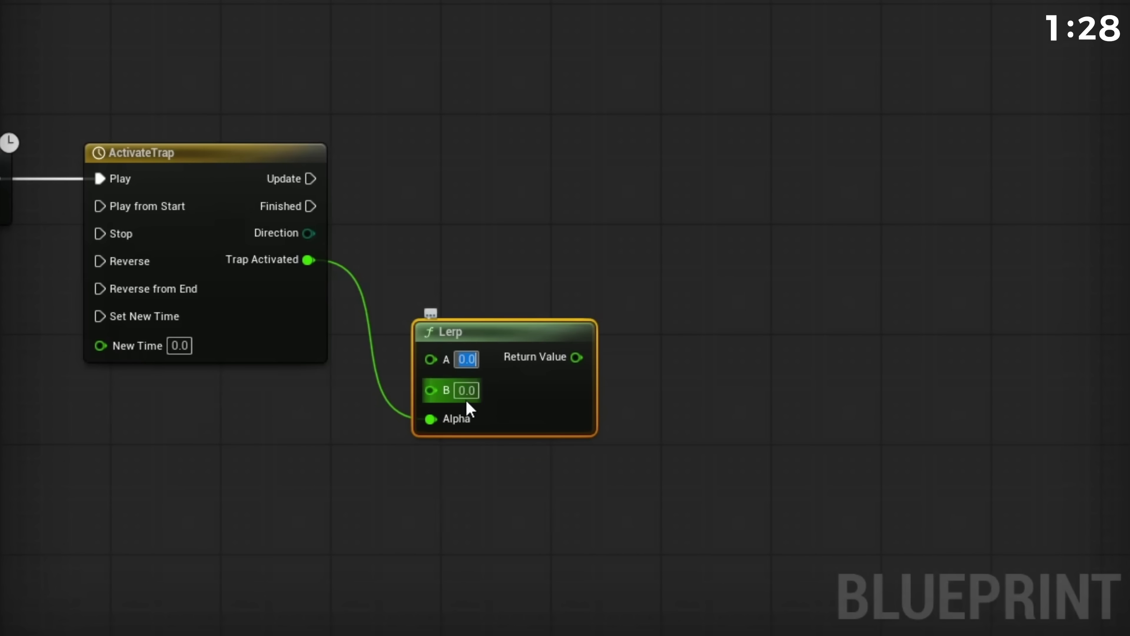
type("180")
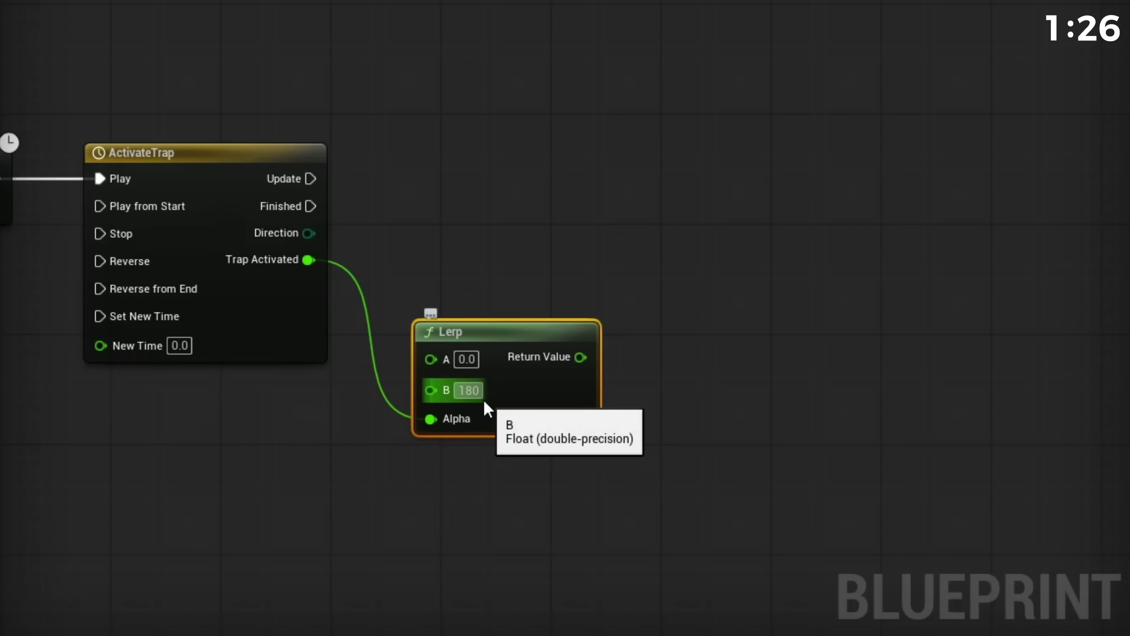
key("Return")
Add a Set Relative Rotation (StaticMesh) node to the timeline's Update output and arrange it above the Lerp node.
right_click_drag(496, 186, 398, 257)
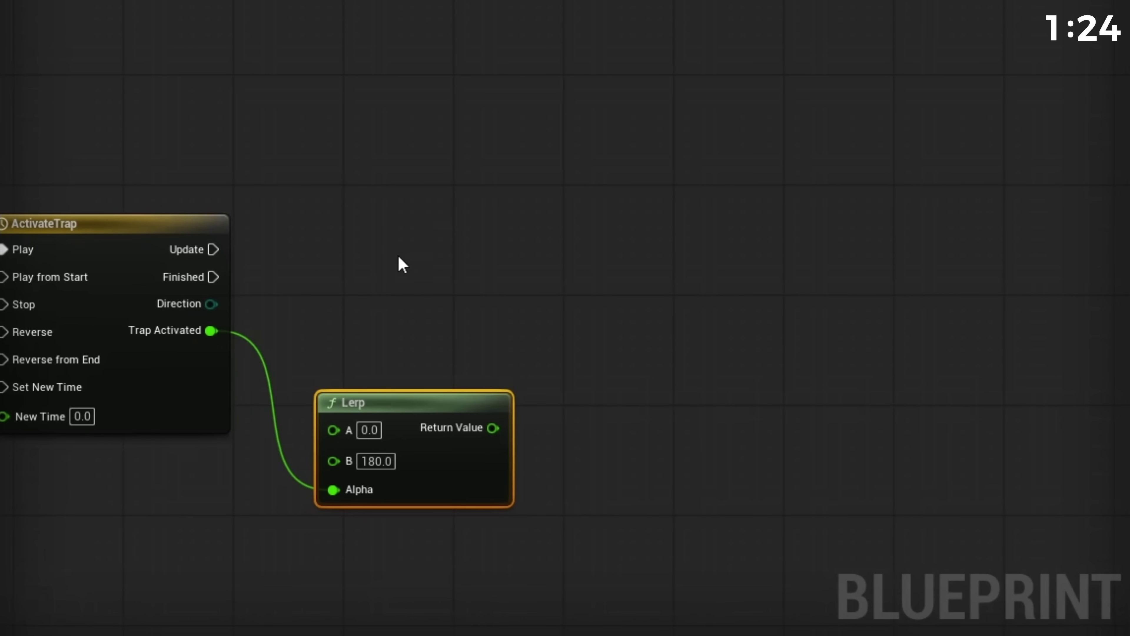
left_click_drag(208, 251, 455, 254)
type("set relat")
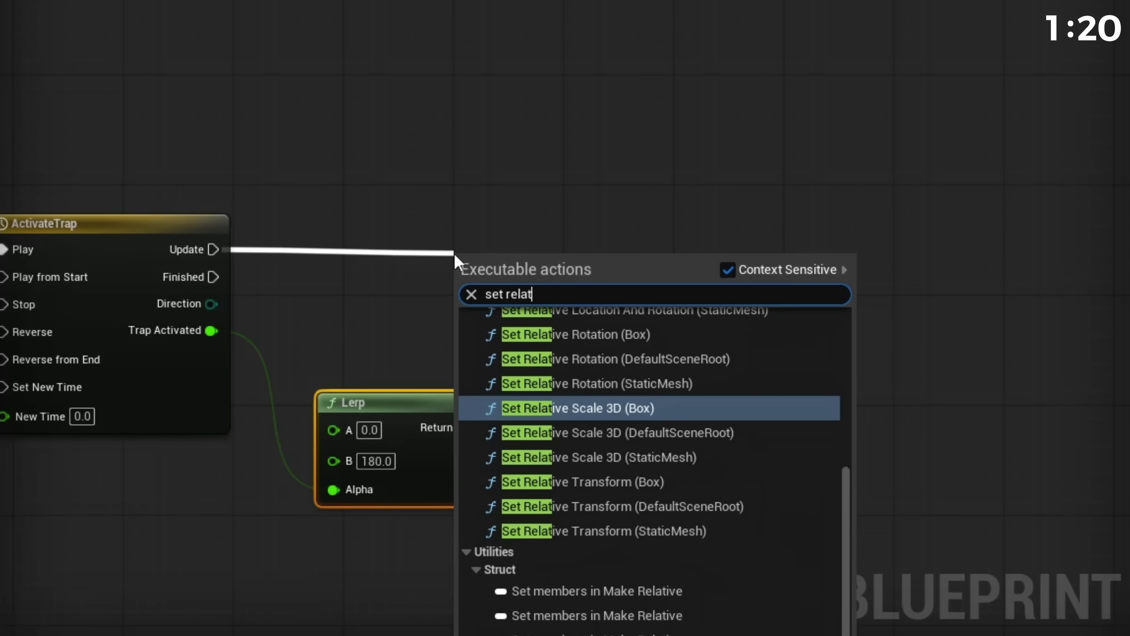
type("ive rotation")
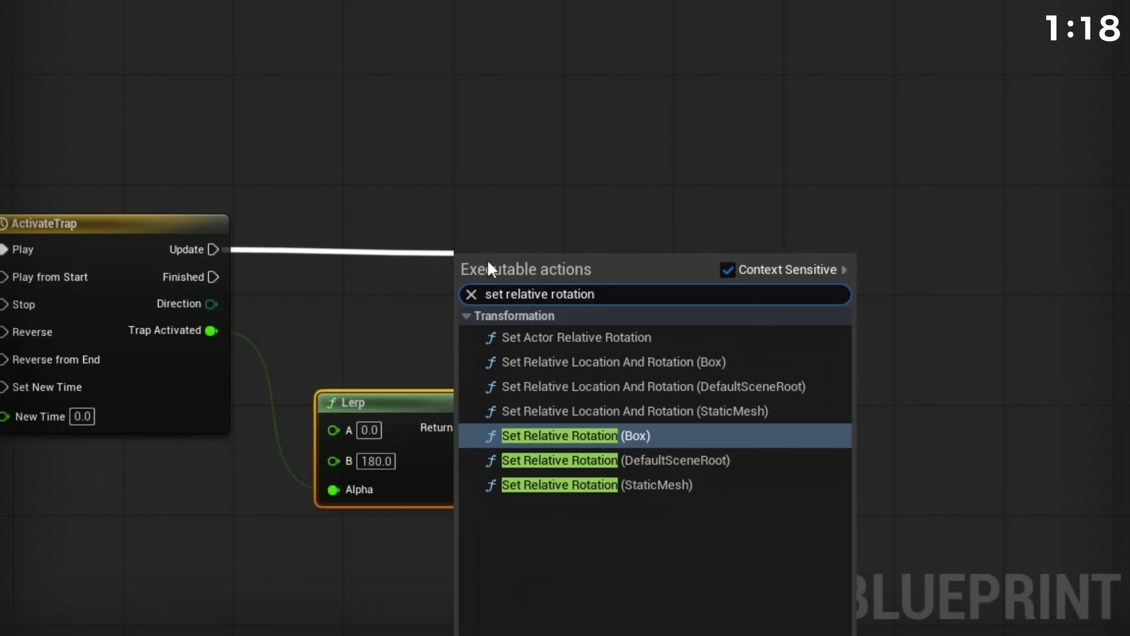
left_click(636, 485)
left_click_drag(531, 268, 570, 223)
left_click(588, 359)
left_click(588, 334)
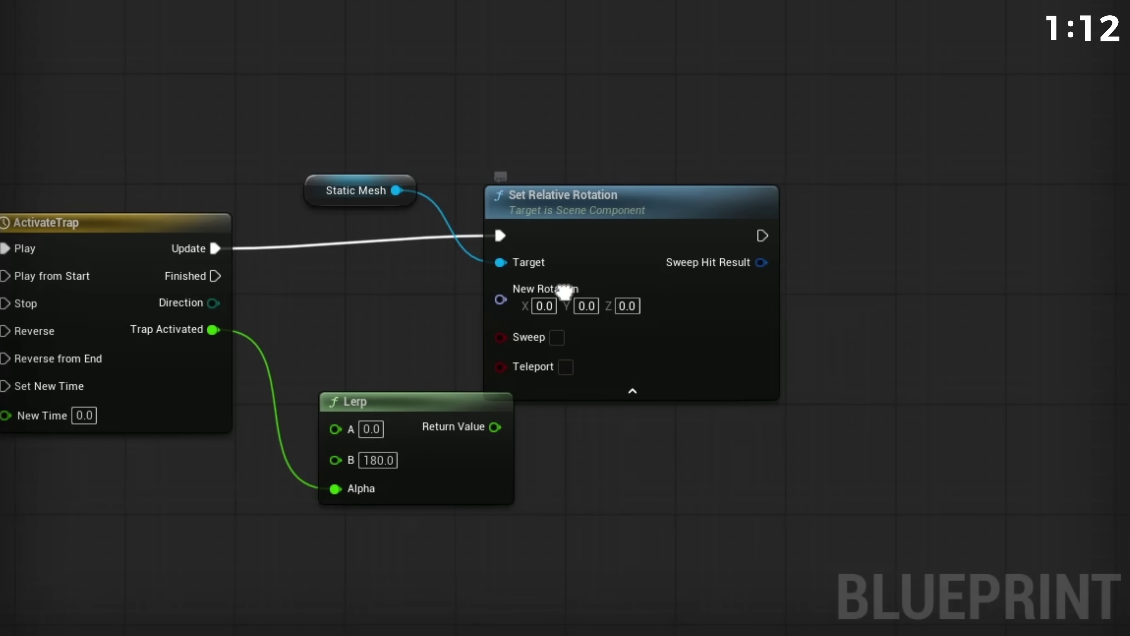
Split the New Rotation pin of the Set Relative Rotation node and move the node clear of the Lerp node.
right_click(550, 288)
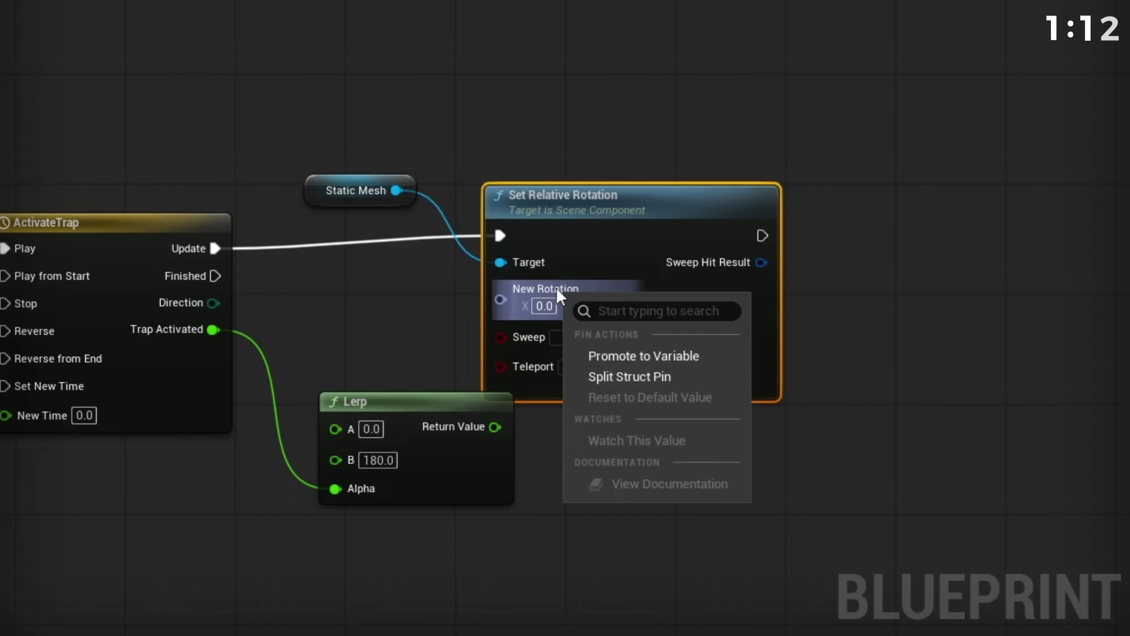
left_click(594, 371)
left_click_drag(556, 204, 700, 208)
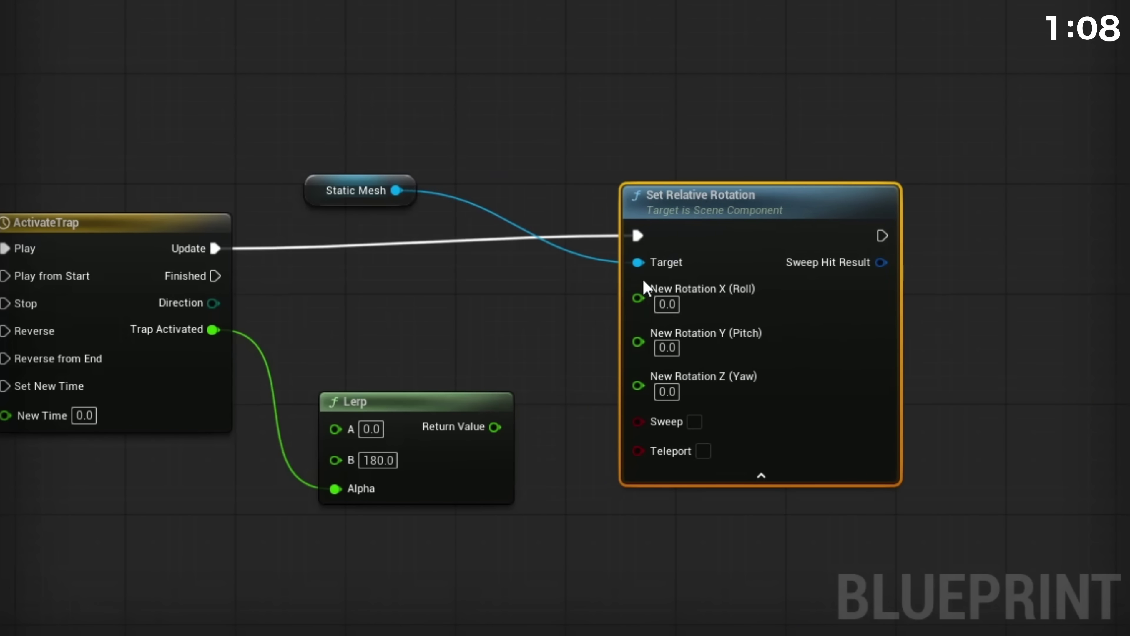
Connect the Lerp's Return Value to New Rotation X (Roll), then compile and save the blueprint.
left_click_drag(495, 427, 546, 364)
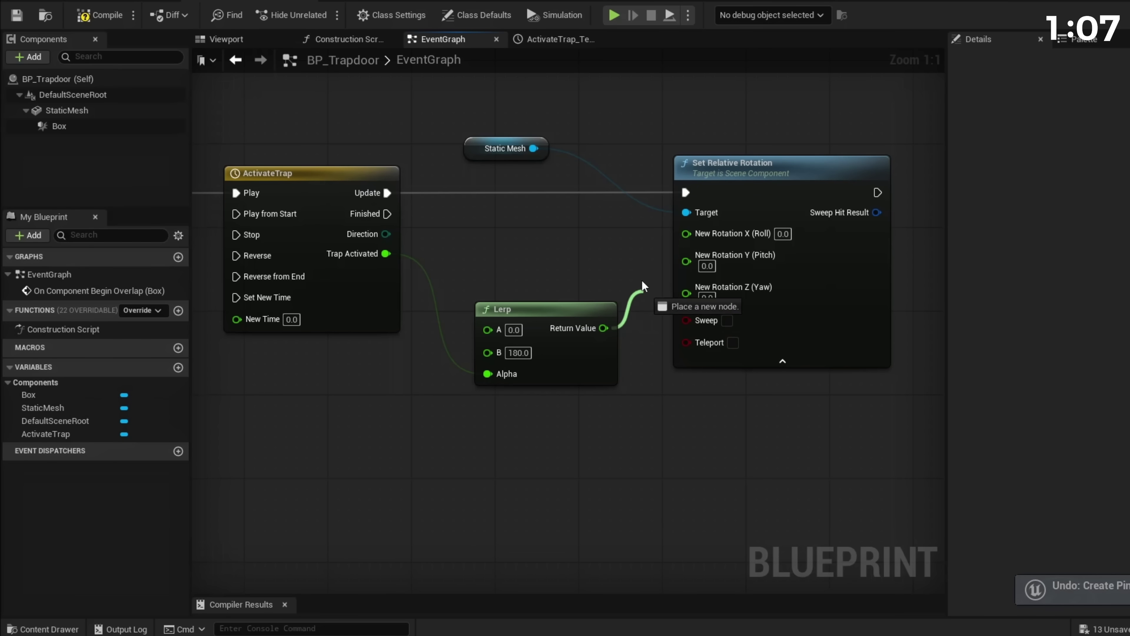
left_click_drag(643, 280, 699, 232)
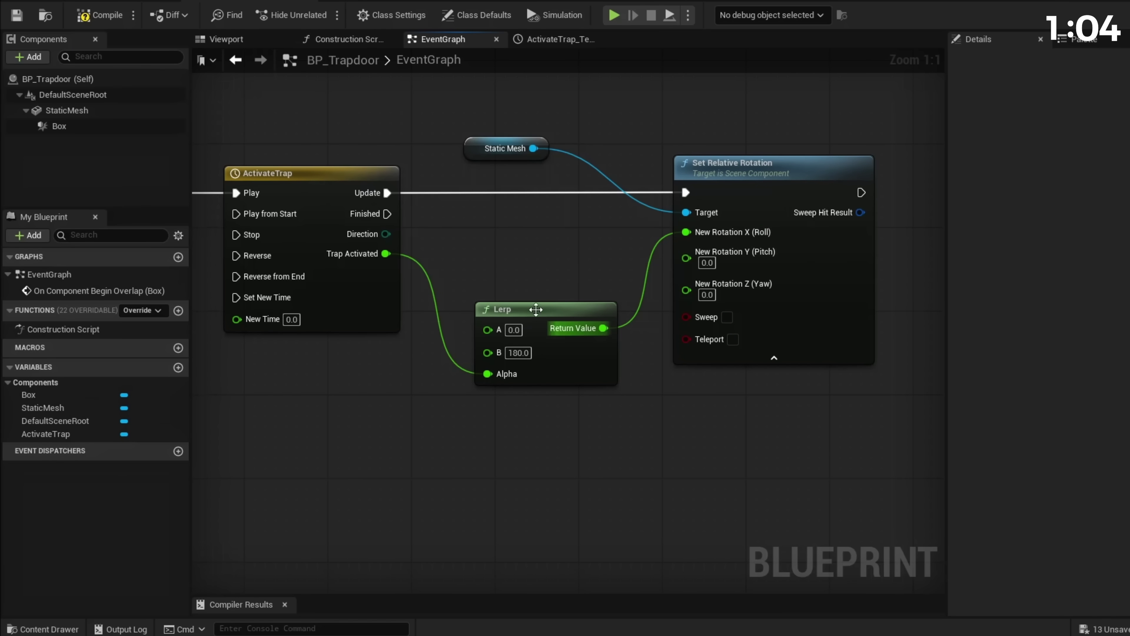
left_click(99, 15)
left_click(16, 15)
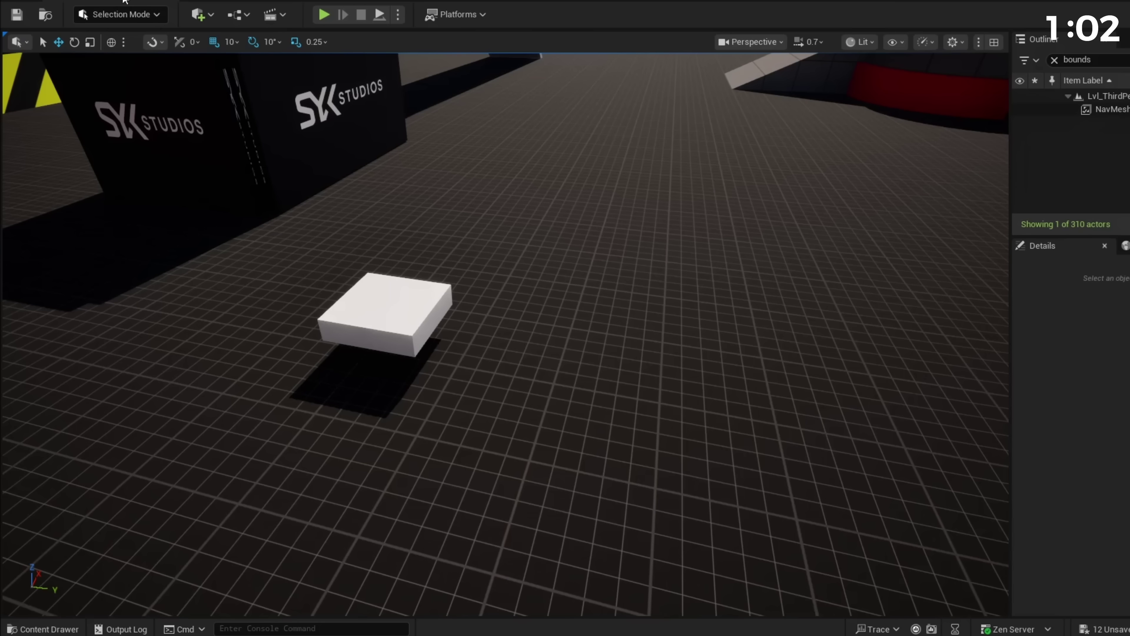
Delete the old white platform from the level and place a BP_Trapdoor instance near the red platform.
left_click(380, 320)
key("Delete")
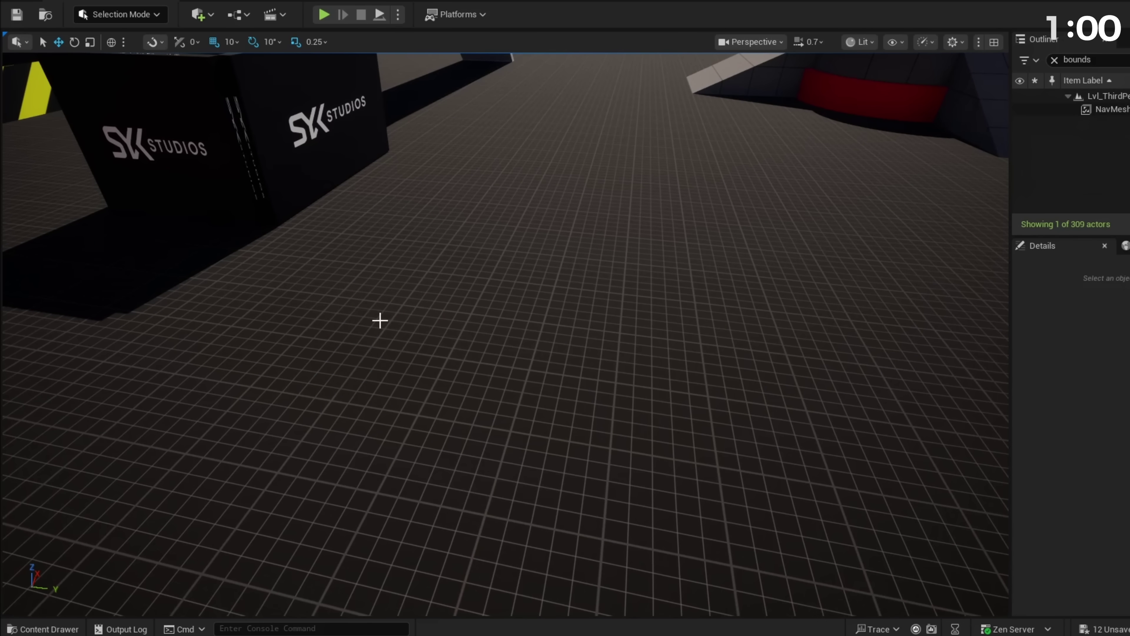
key("ctrl+space")
left_click_drag(197, 409, 641, 66)
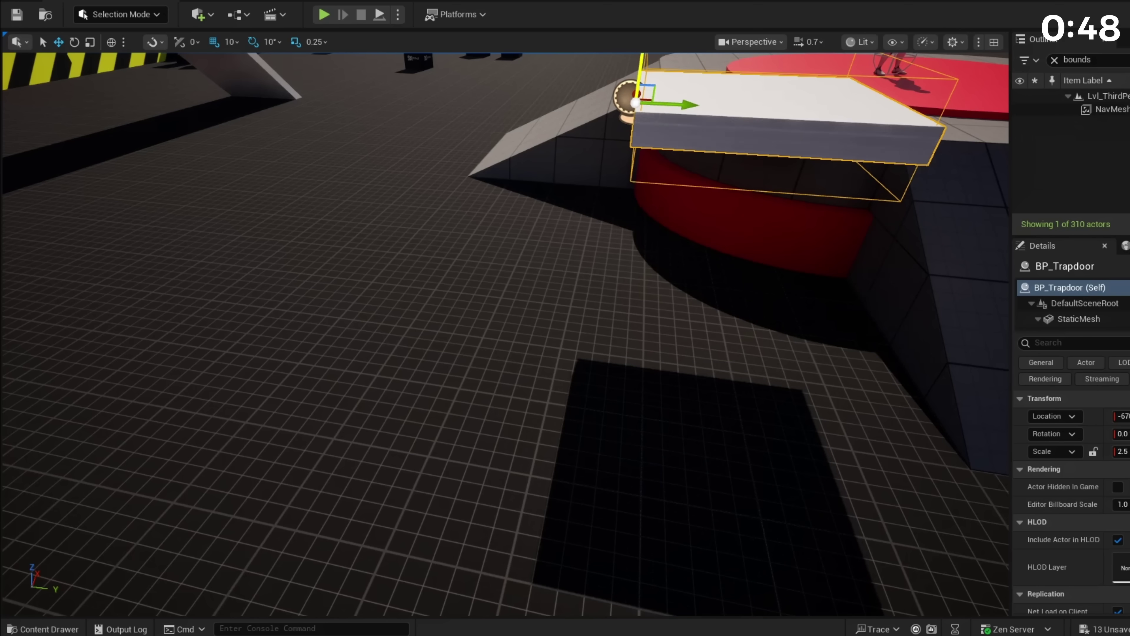
Rotate the placed BP_Trapdoor around its vertical axis.
right_click_drag(641, 67, 594, 43)
right_click_drag(707, 172, 566, 262)
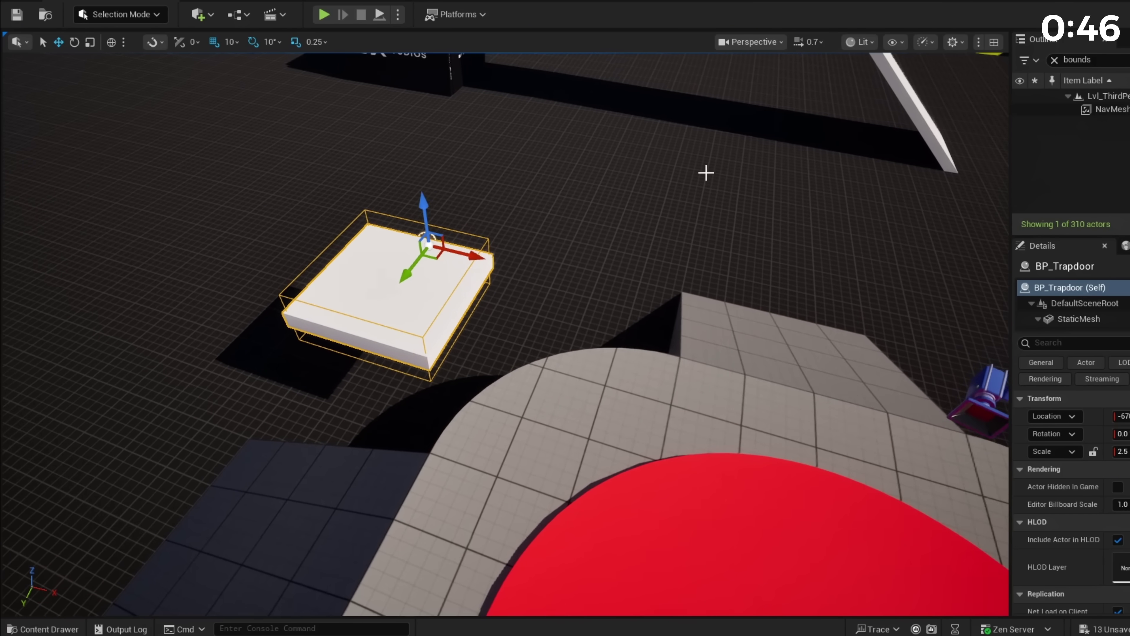
key("e")
left_click_drag(474, 278, 419, 307)
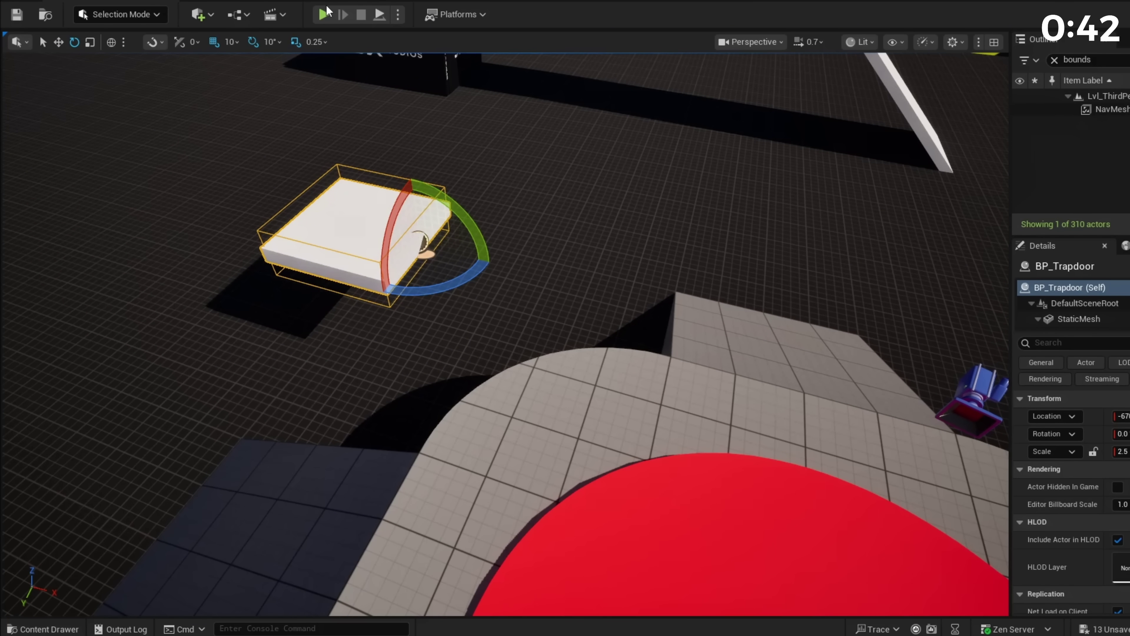
Playtest the level by running the character off the red platform and jumping onto the trapdoor.
key("alt+p")
key("w")
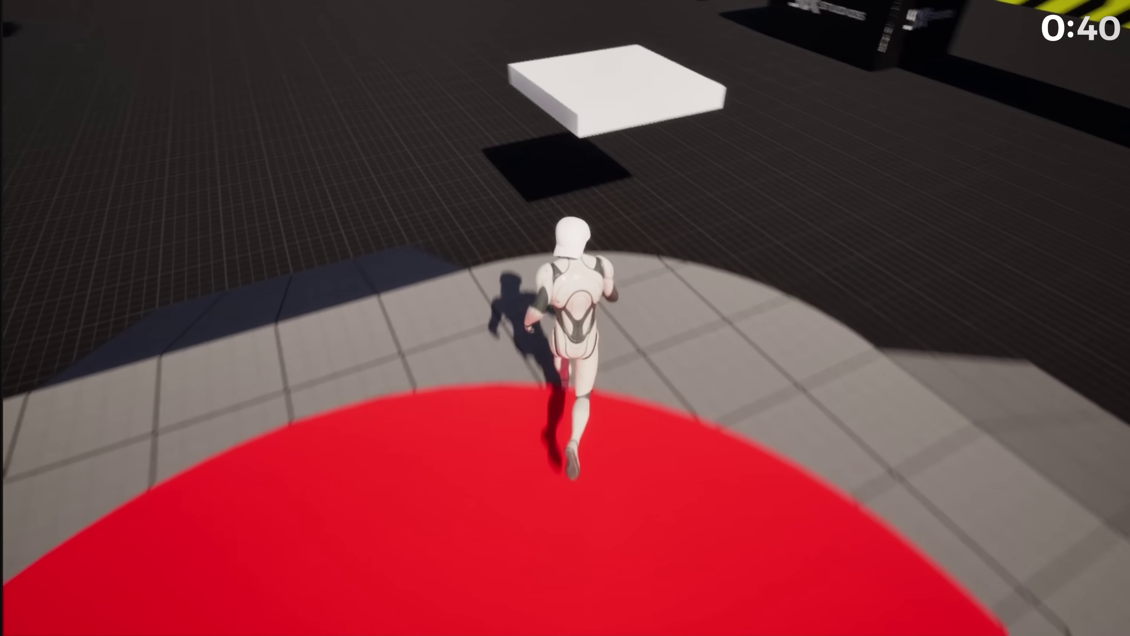
key("space")
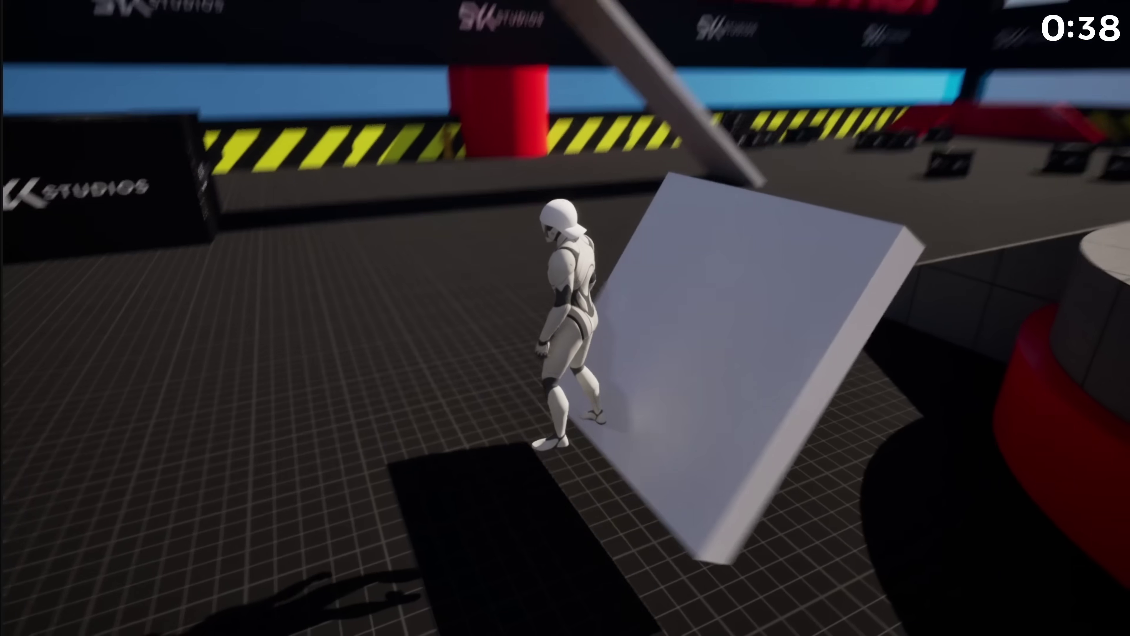
key("d")
key("space")
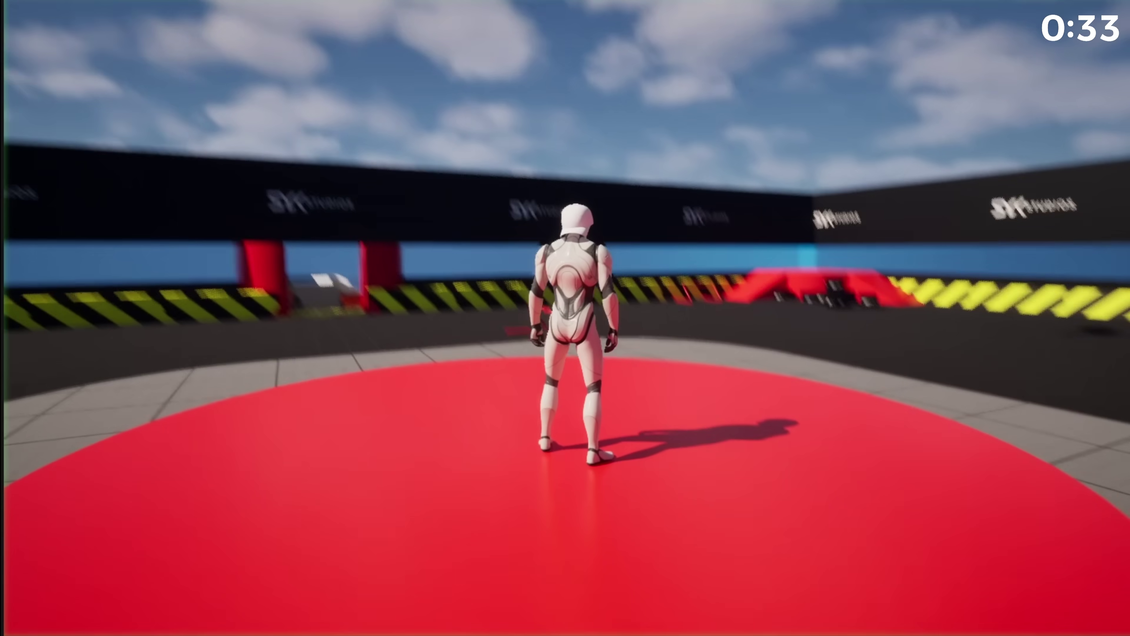
Playtest jumping across the row of trapdoors and back to the red platform, then end the play session.
key("w")
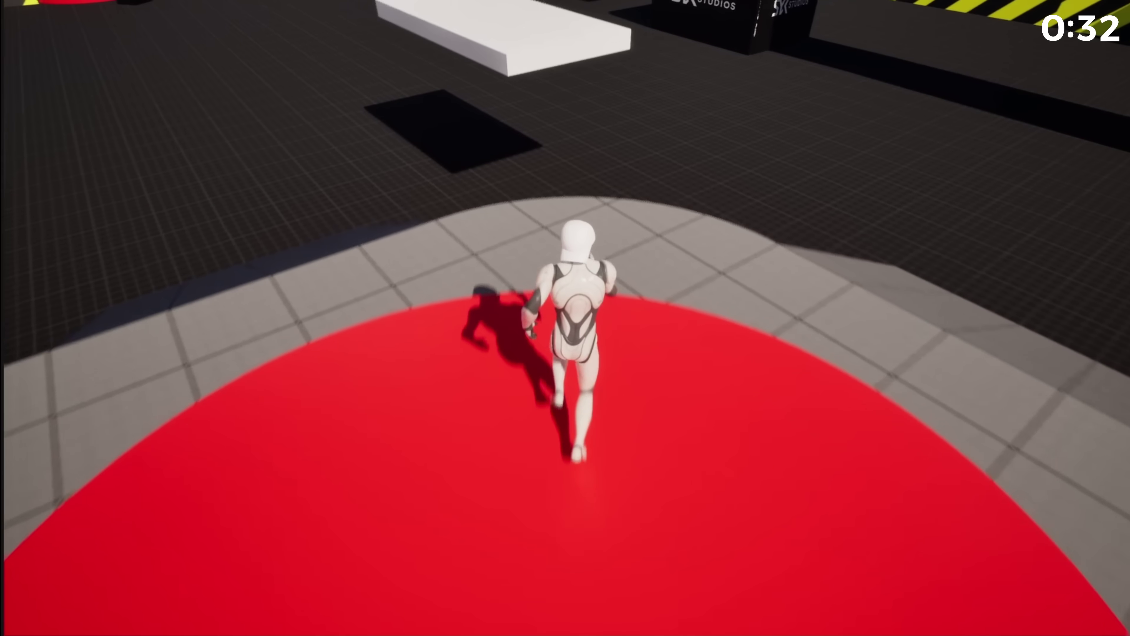
key("space")
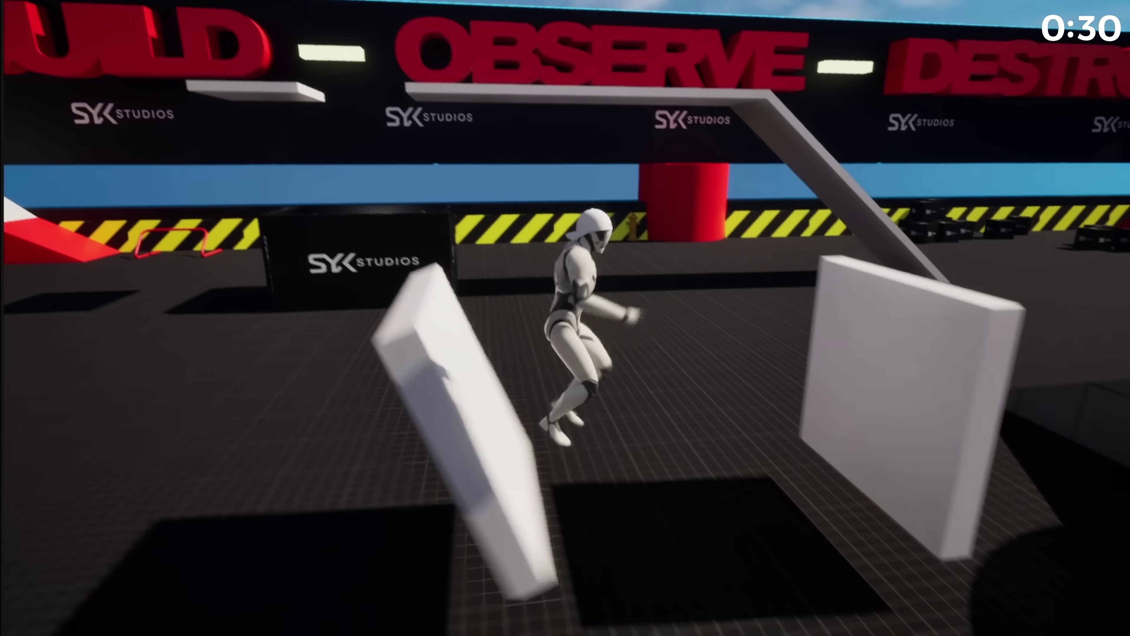
key("s")
key("d")
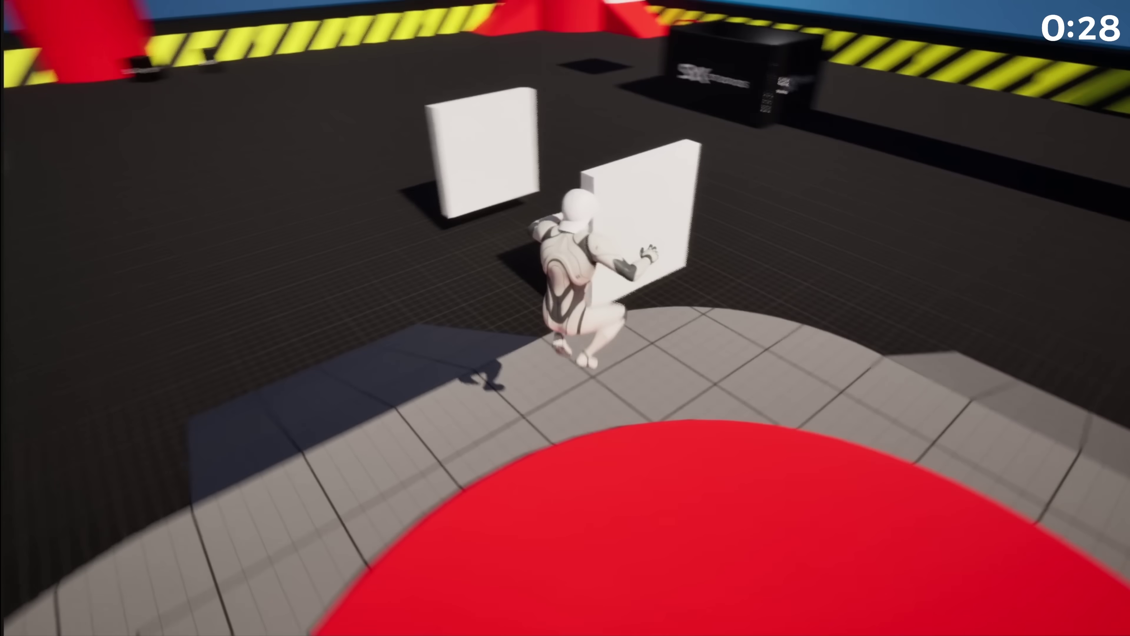
key("Escape")
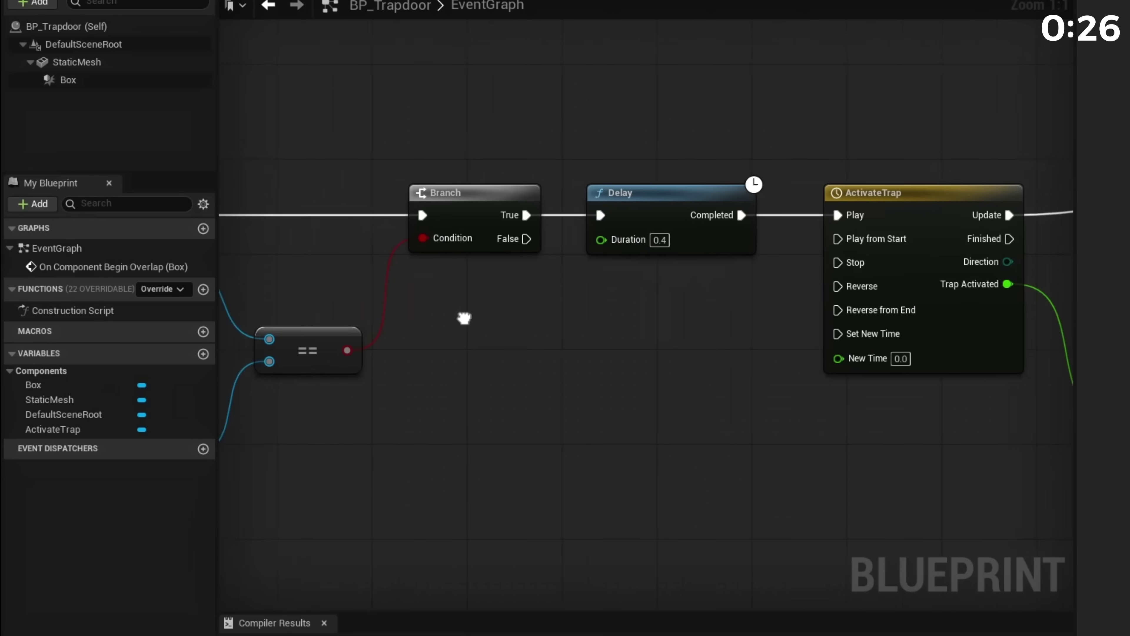
Try a Delay duration of 0.1 and playtest jumping onto the trapdoors with it.
left_click(583, 271)
type("0.1")
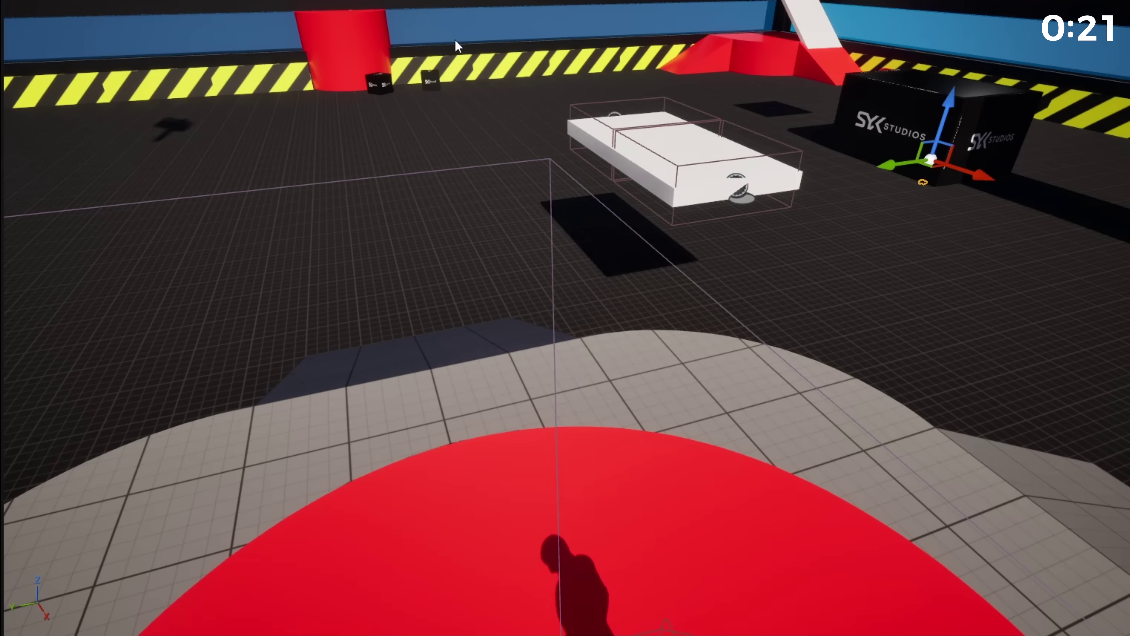
key("alt+p")
key("w")
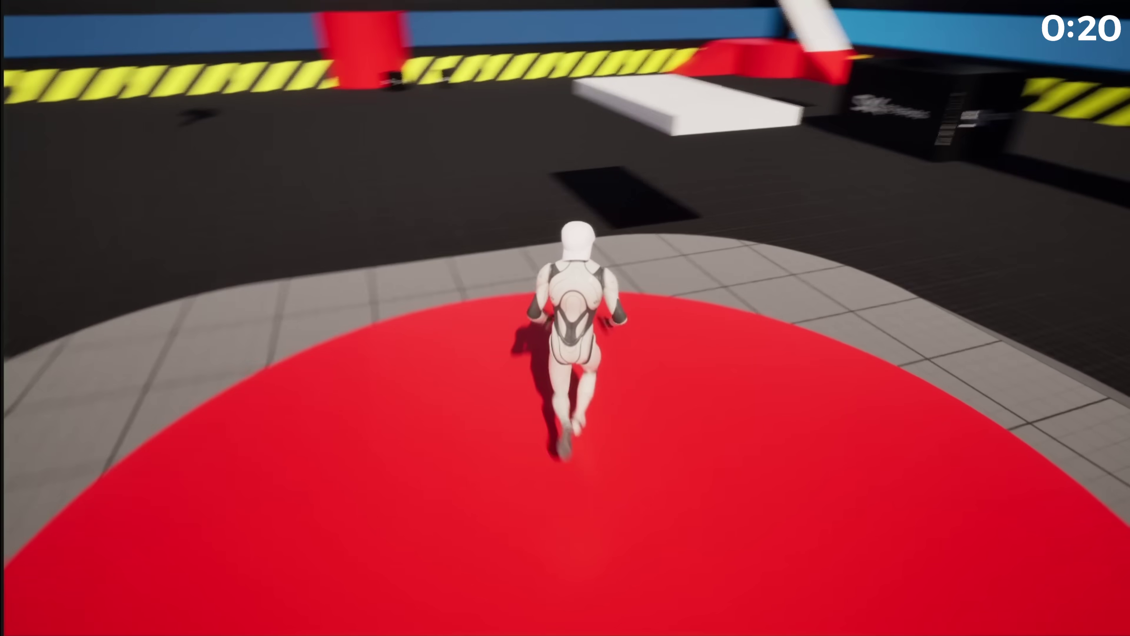
key("space")
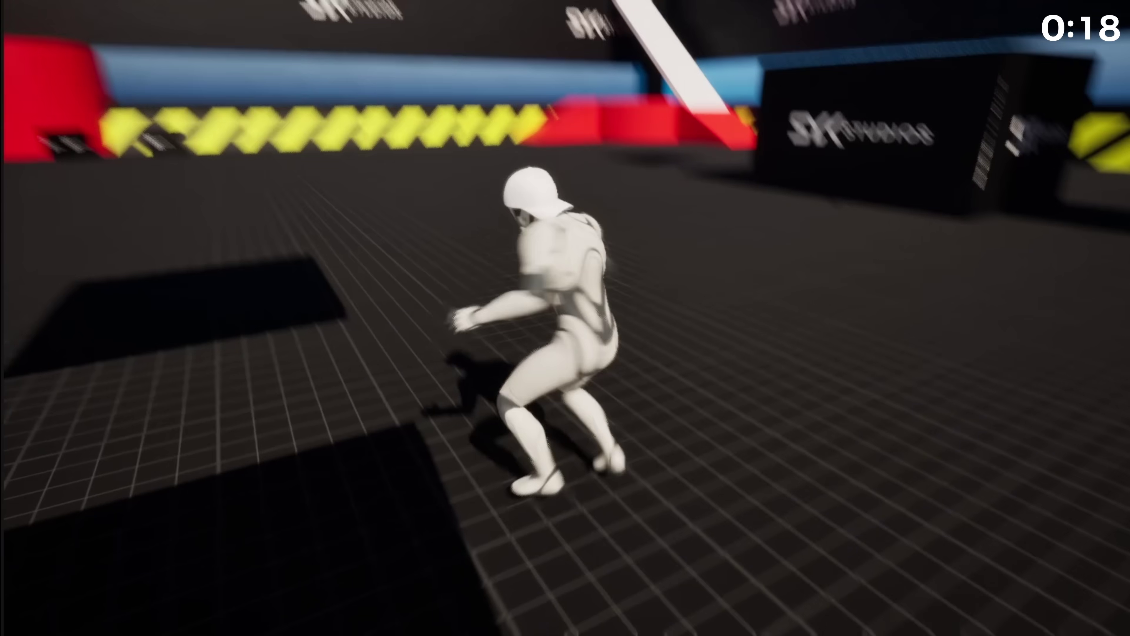
key("s")
key("d")
key("Escape")
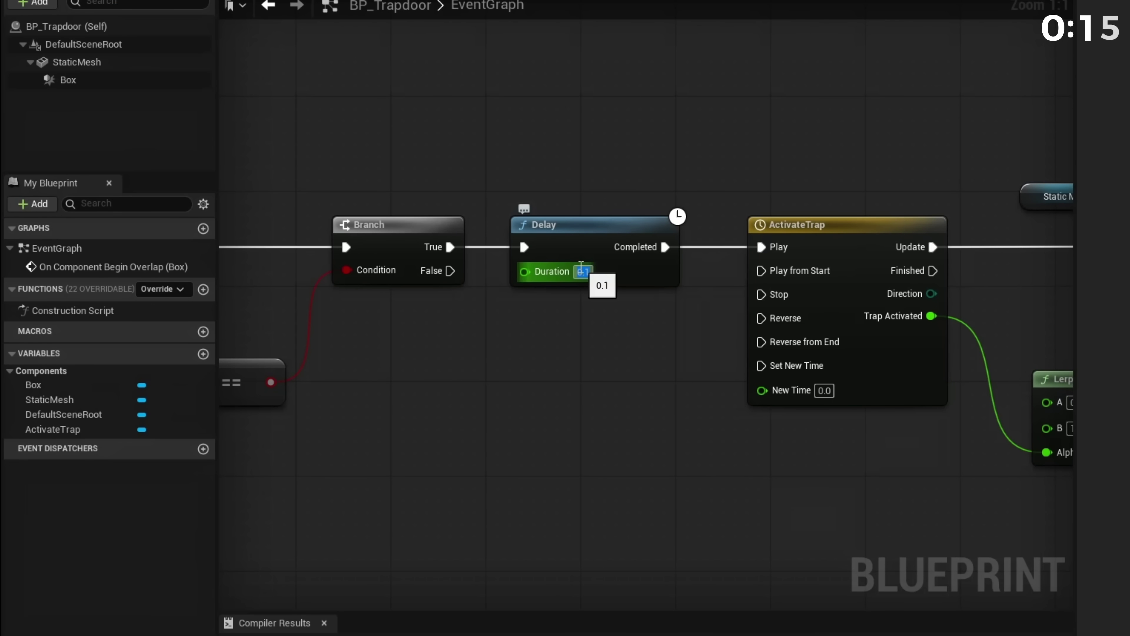
Set the duration of the Delay node before the ActivateTrap timeline to 0.2.
left_click(581, 270)
type("0.2")
key("Return")
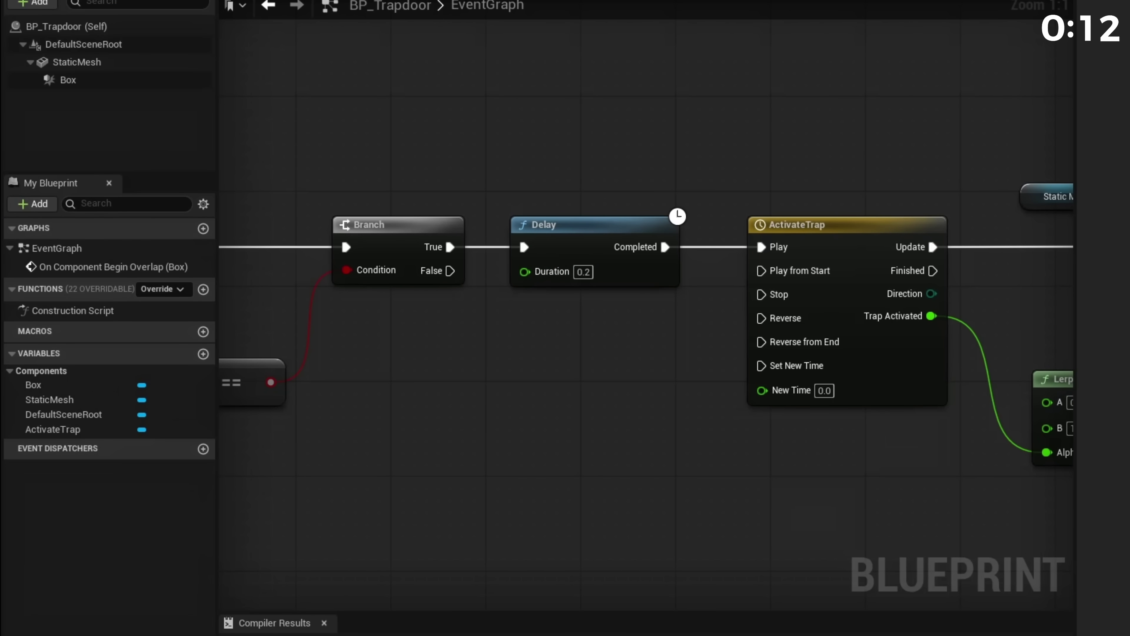